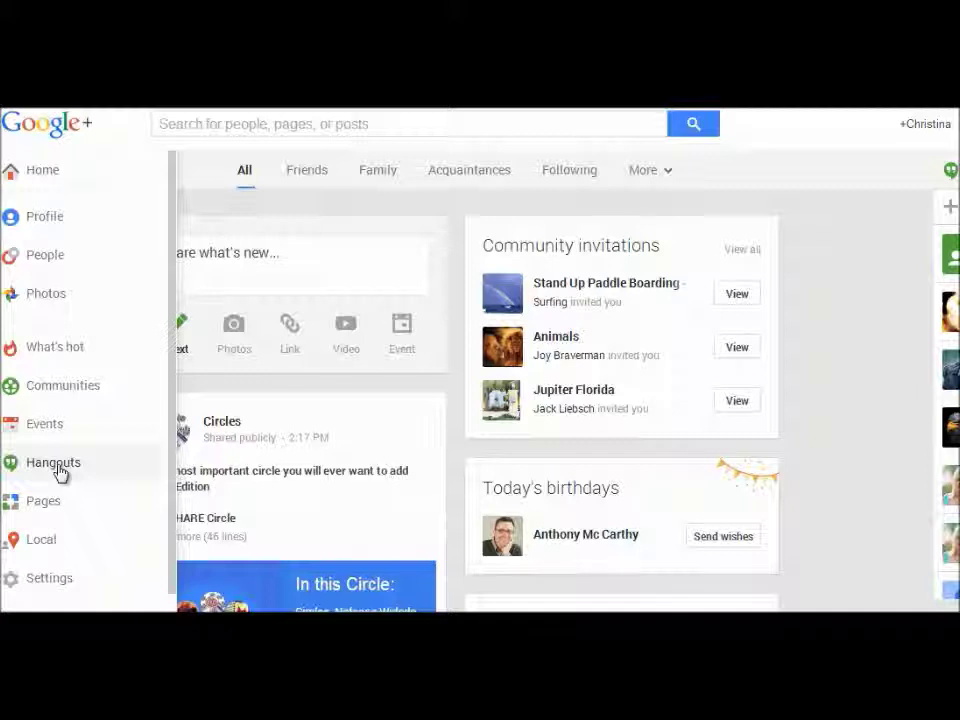
Start scheduling a Hangout On Air from the Hangouts section and name it "South Florida Business Owners Networking Live from your computer!".
left_click(60, 472)
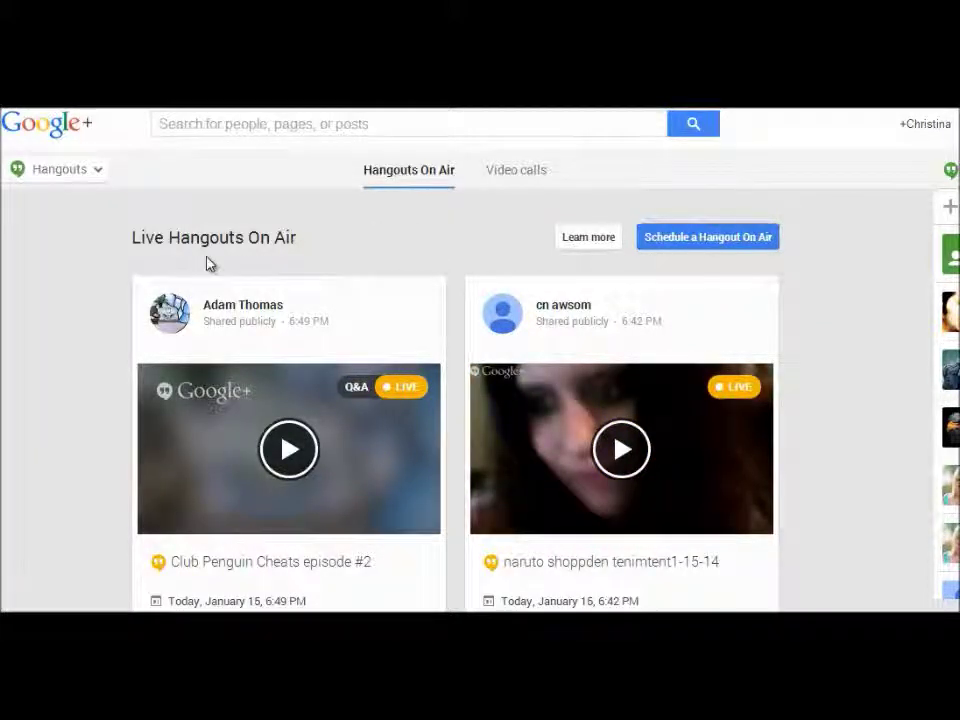
left_click(688, 240)
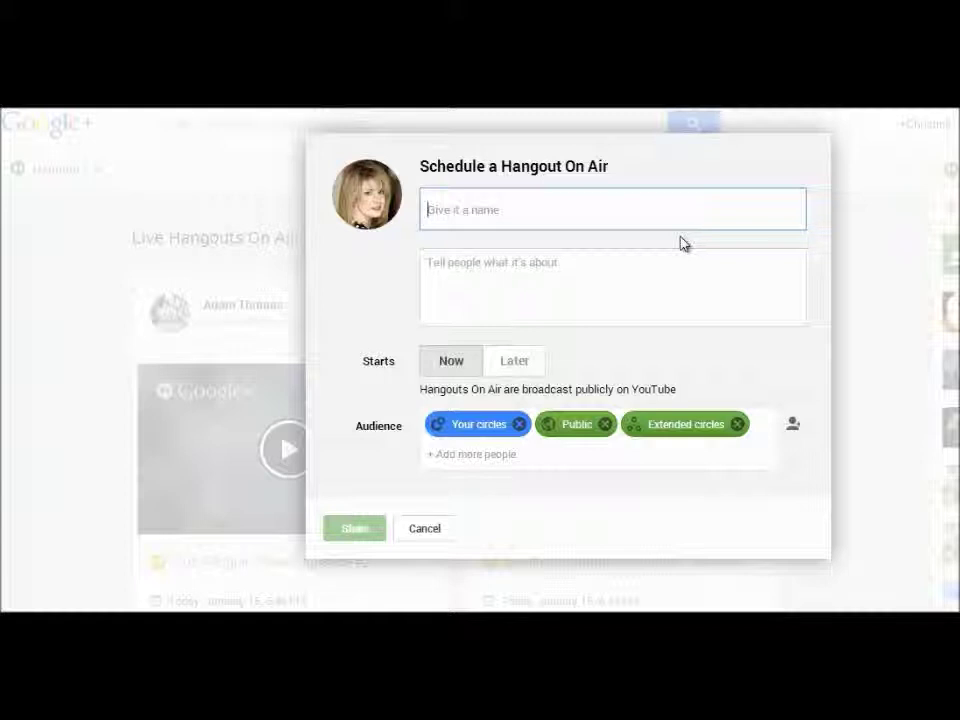
type("S")
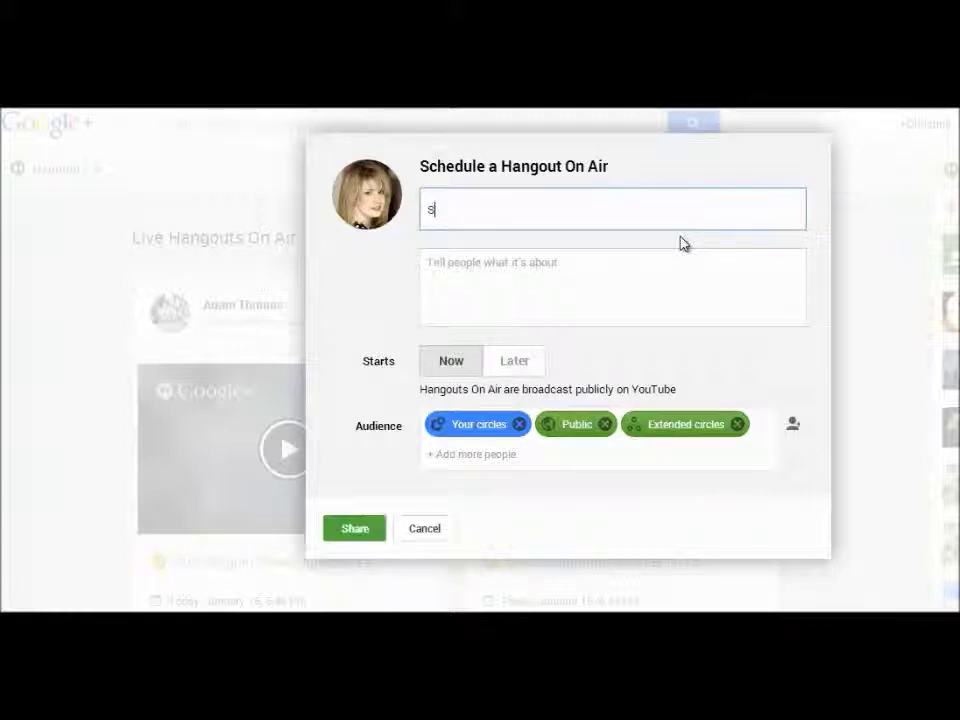
type("outh")
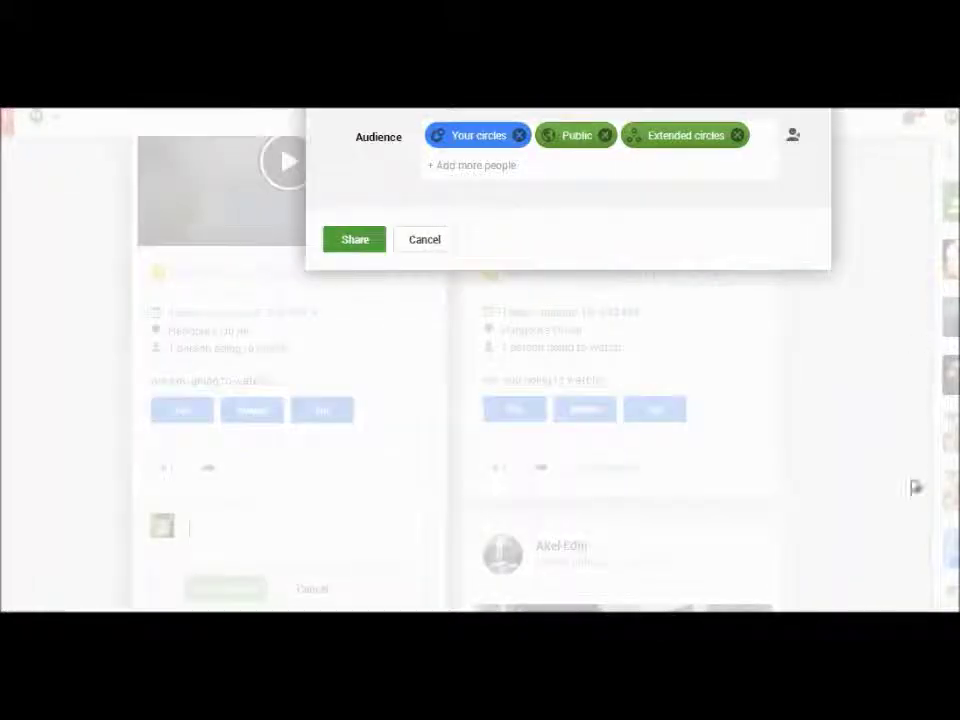
scroll(548, 201, "up", 3)
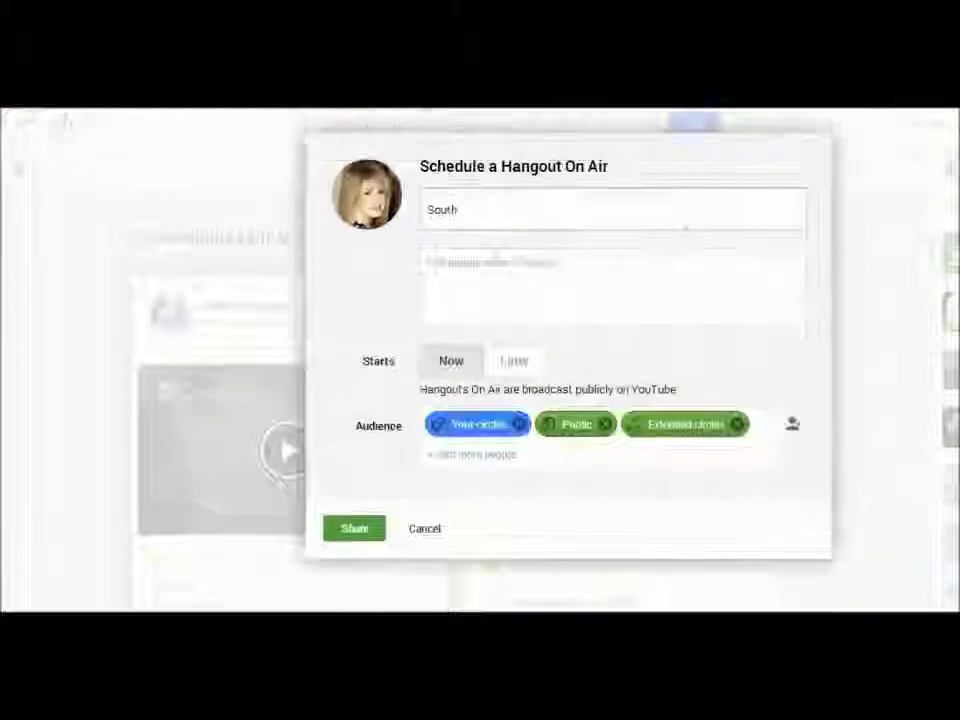
type("F")
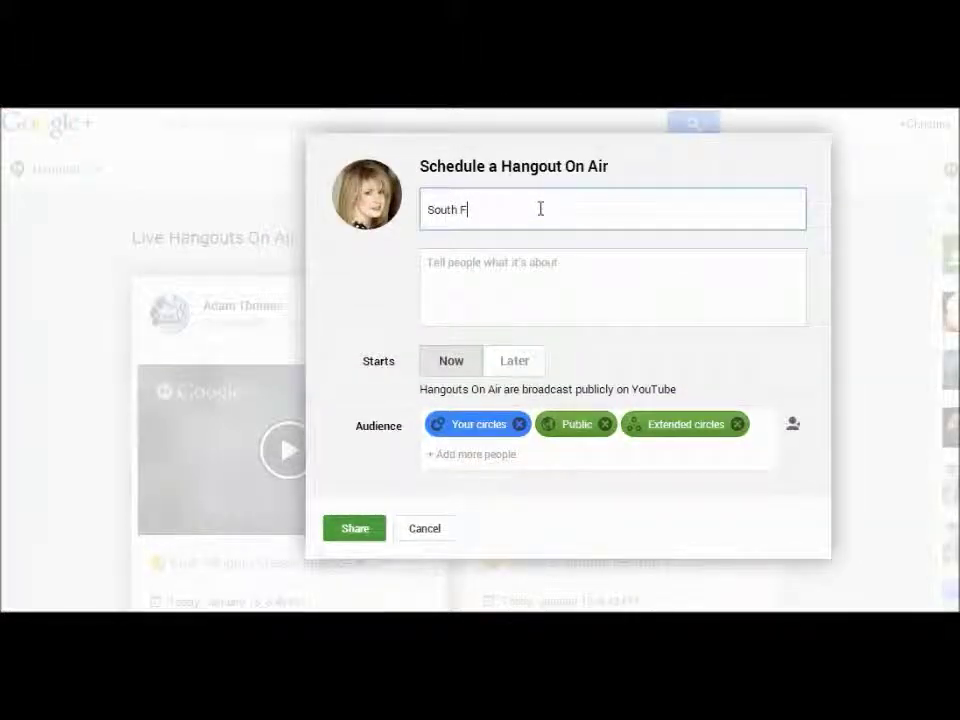
type("lorida Business Owners")
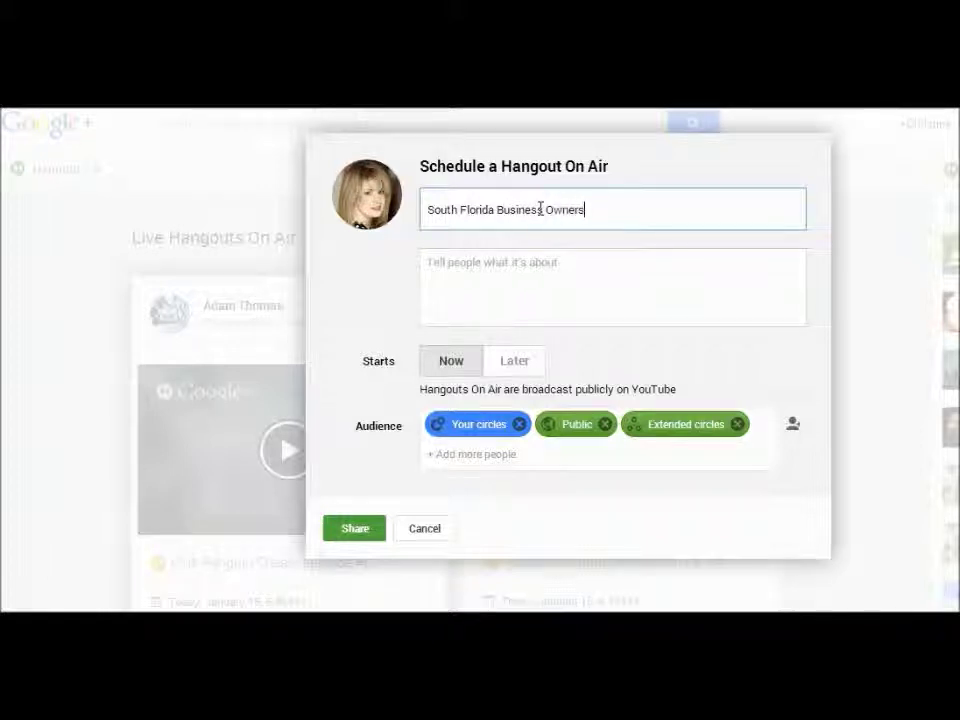
type(" Networking")
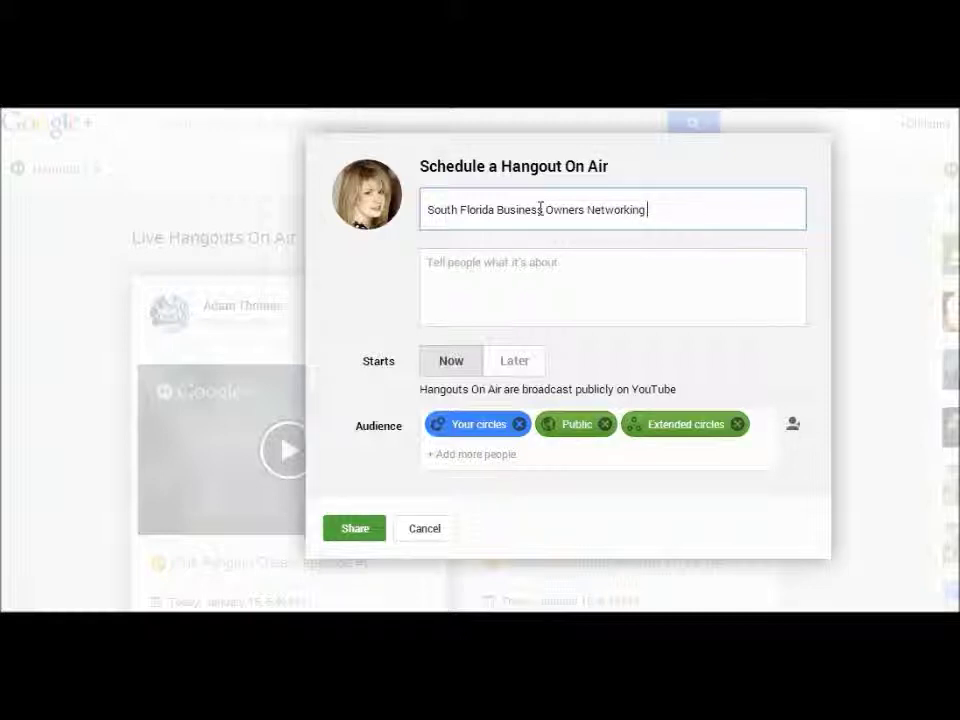
type("Live")
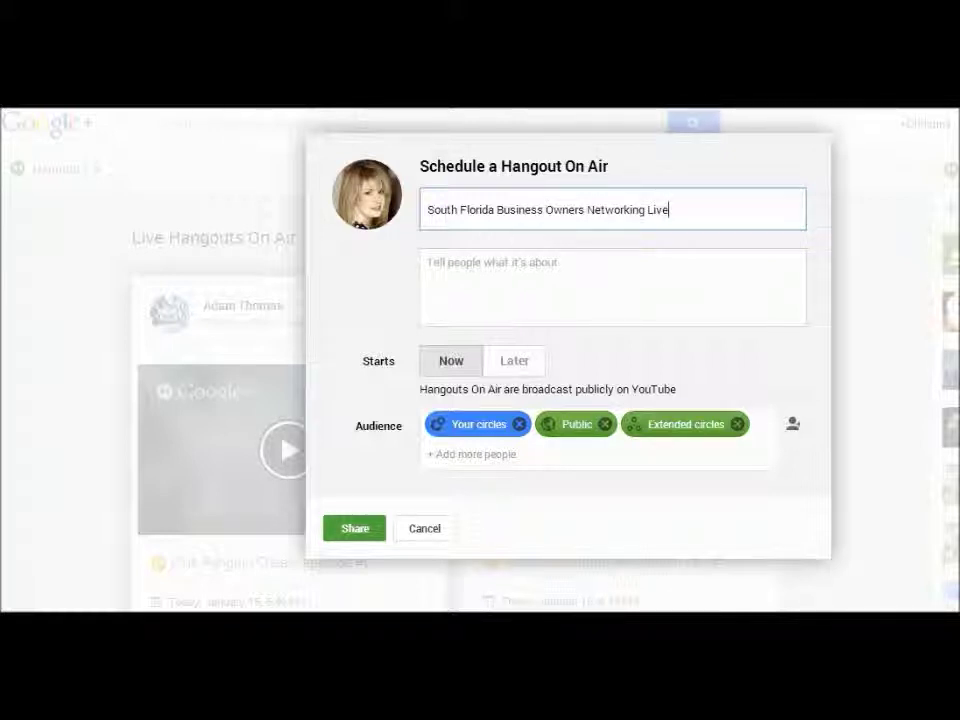
type("from your computer!")
Copy the "Imagine attending" and "Join us live" paragraphs from the event registration page into the hangout's description.
left_click(581, 278)
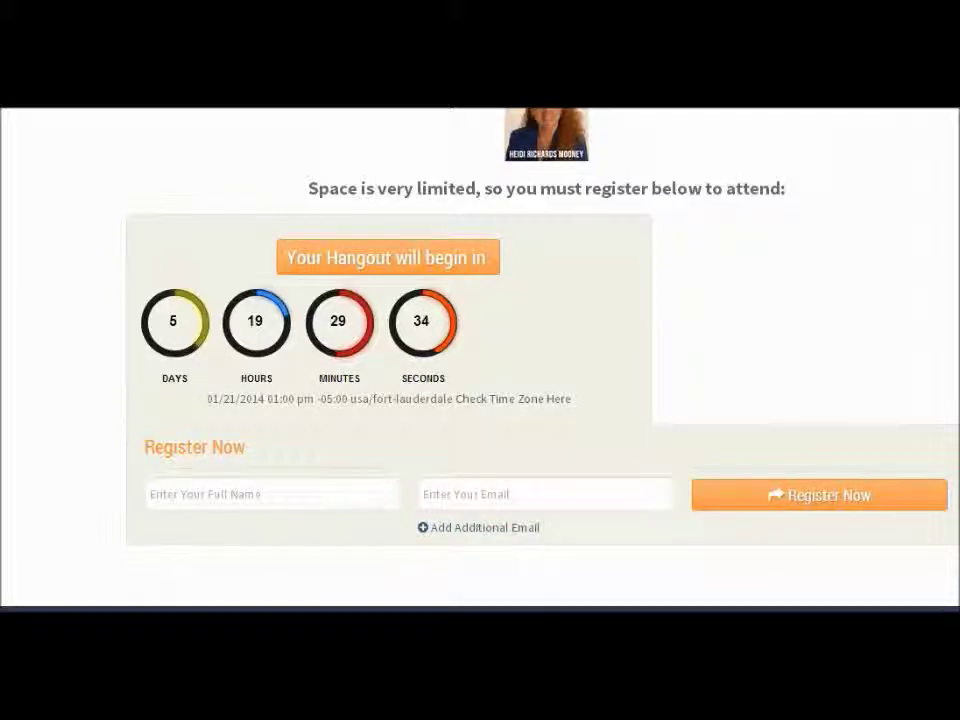
scroll(540, 360, "up", 10)
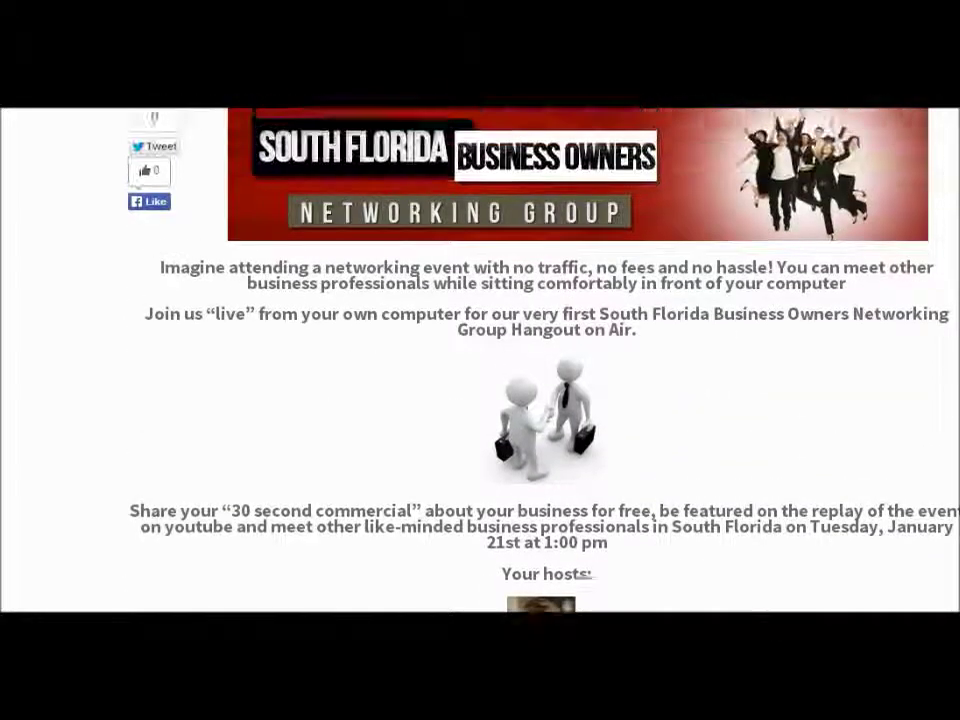
scroll(540, 360, "up", 1)
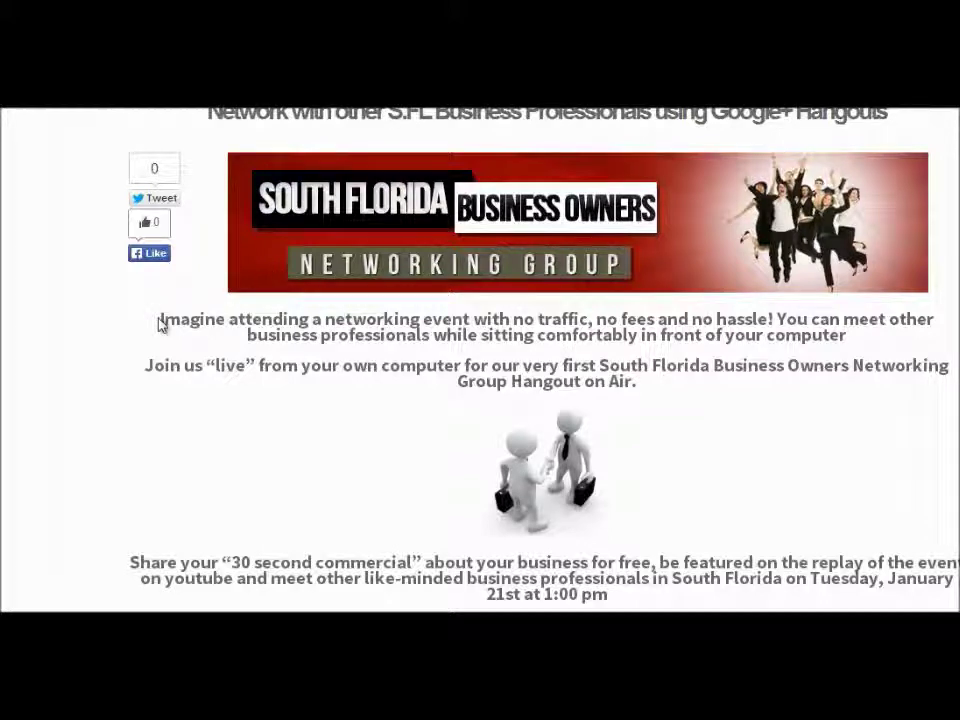
left_click_drag(160, 320, 684, 388)
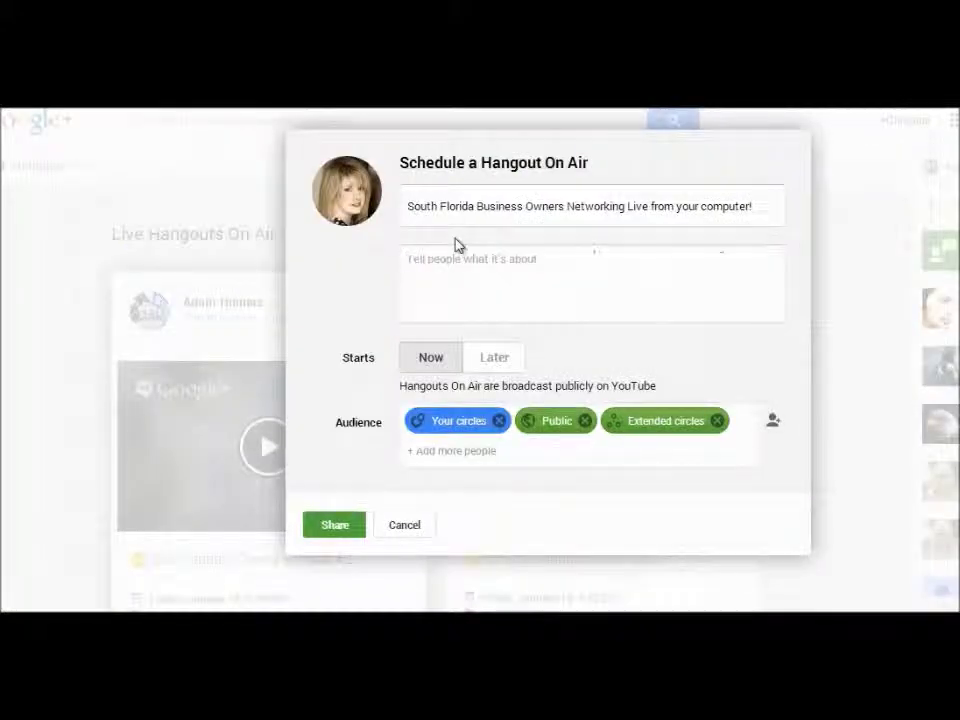
key("ctrl+v")
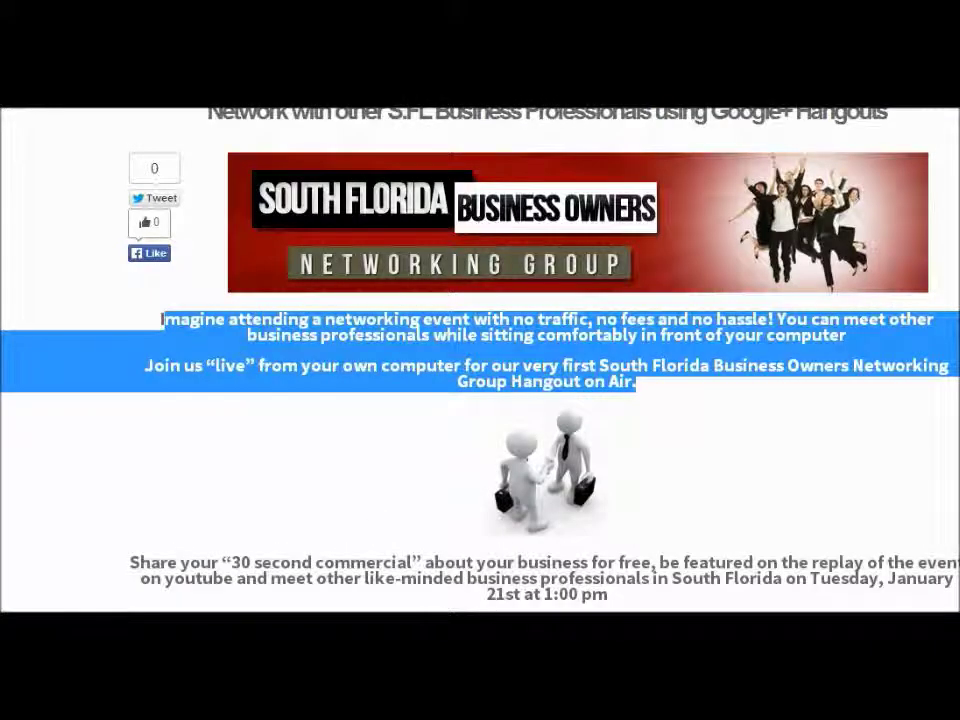
Copy the "30 second commercial" paragraph from the registration page and add it to the end of the hangout's description.
scroll(228, 378, "down", 2)
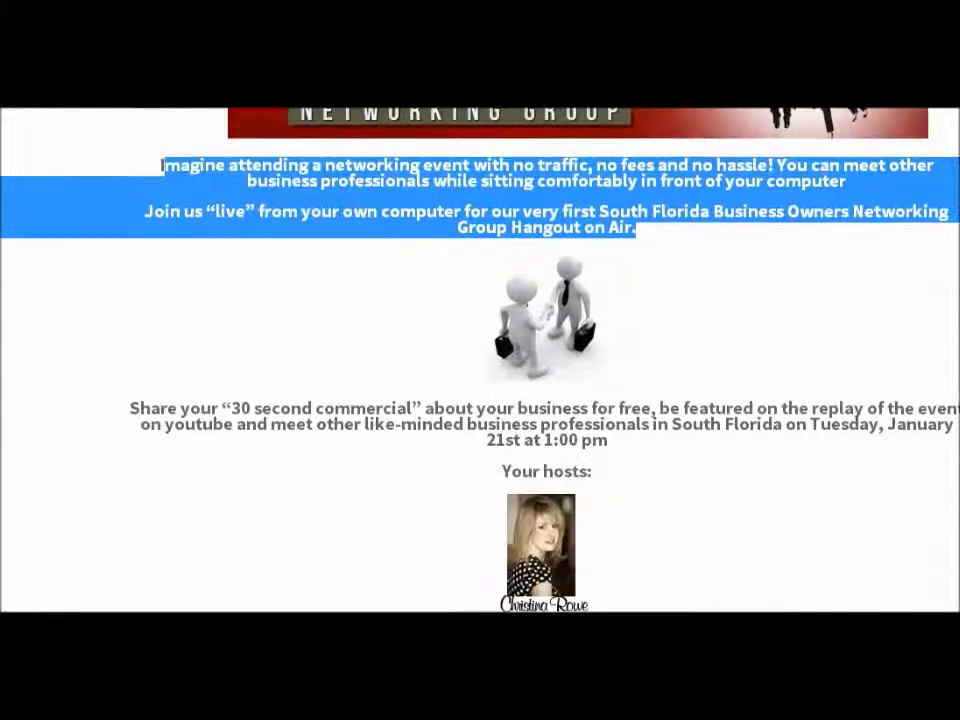
left_click_drag(131, 362, 665, 398)
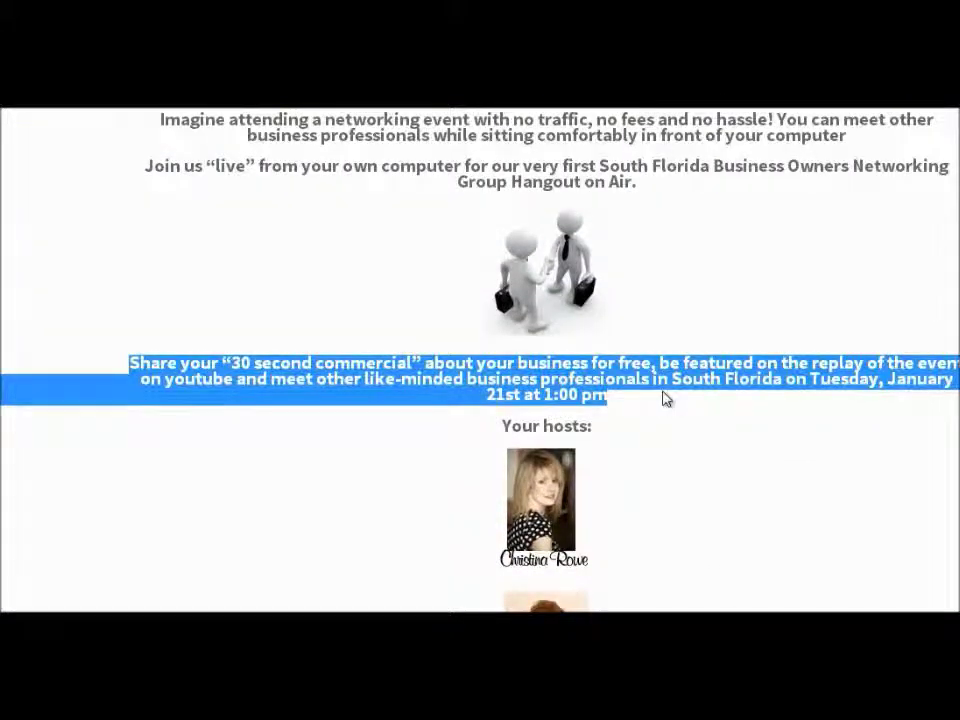
key("ctrl+Tab")
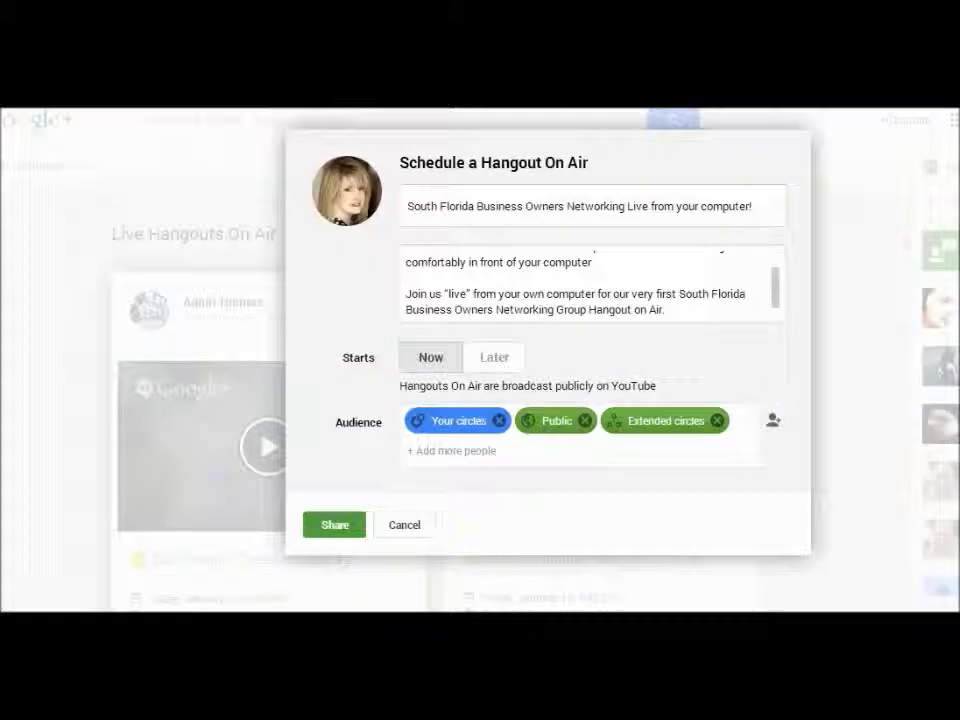
key("Return")
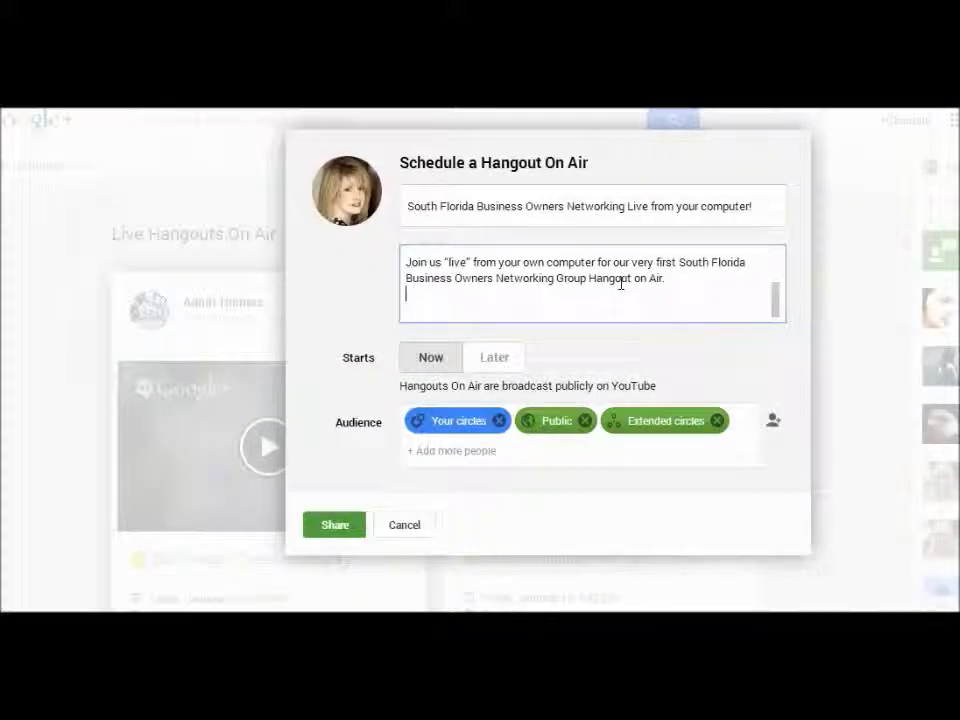
key("ctrl+v")
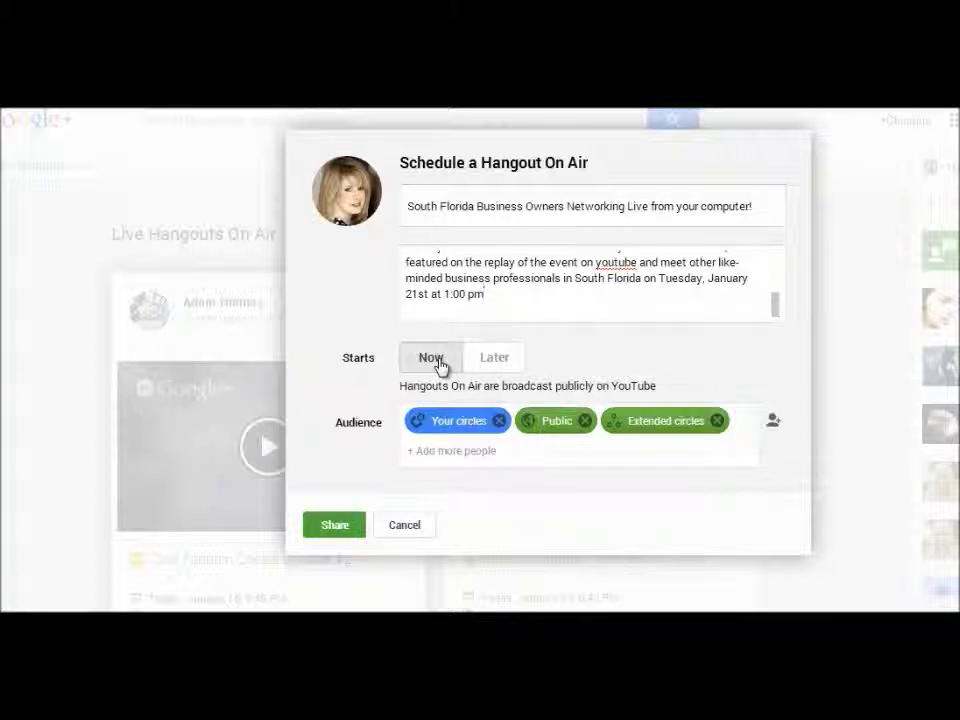
Set the hangout to start later, on Tue, Jan 21, 2014 at 1:00 PM.
left_click(496, 366)
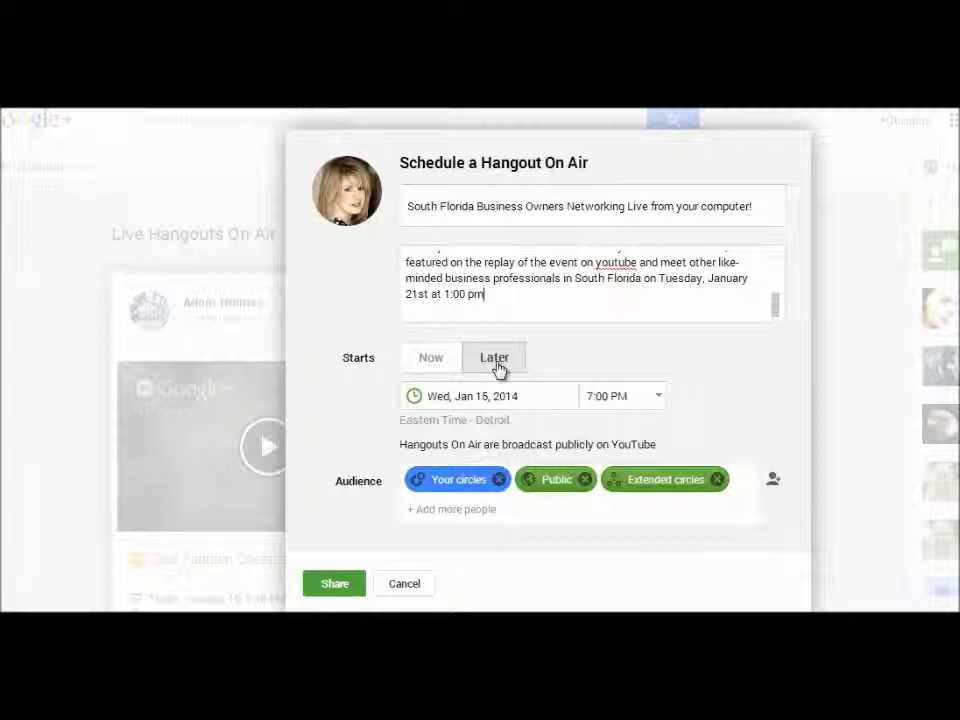
left_click(527, 397)
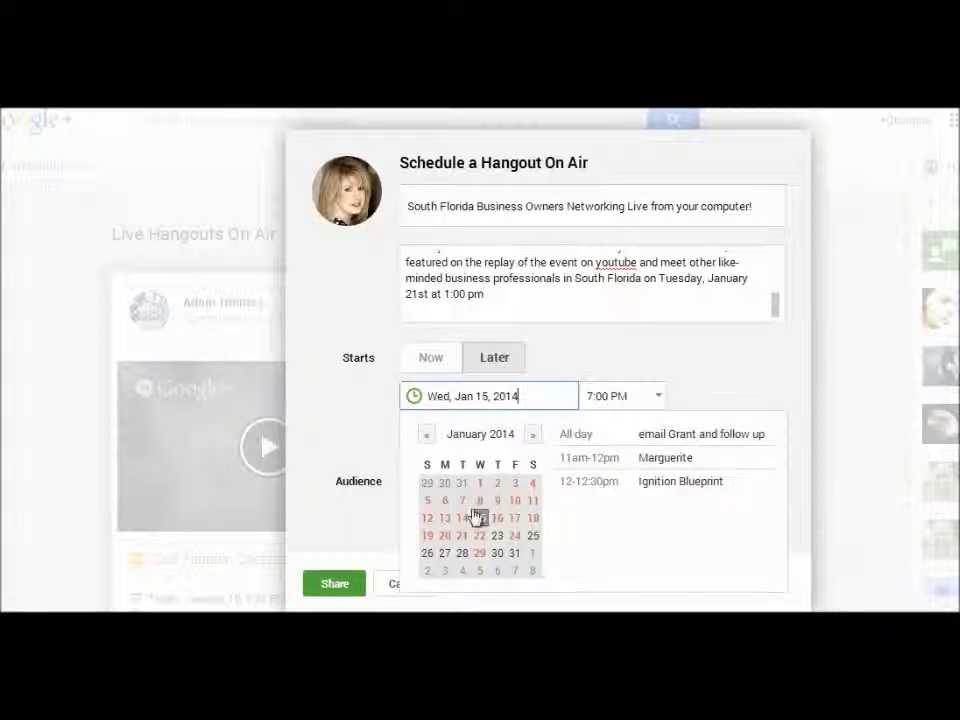
left_click(461, 539)
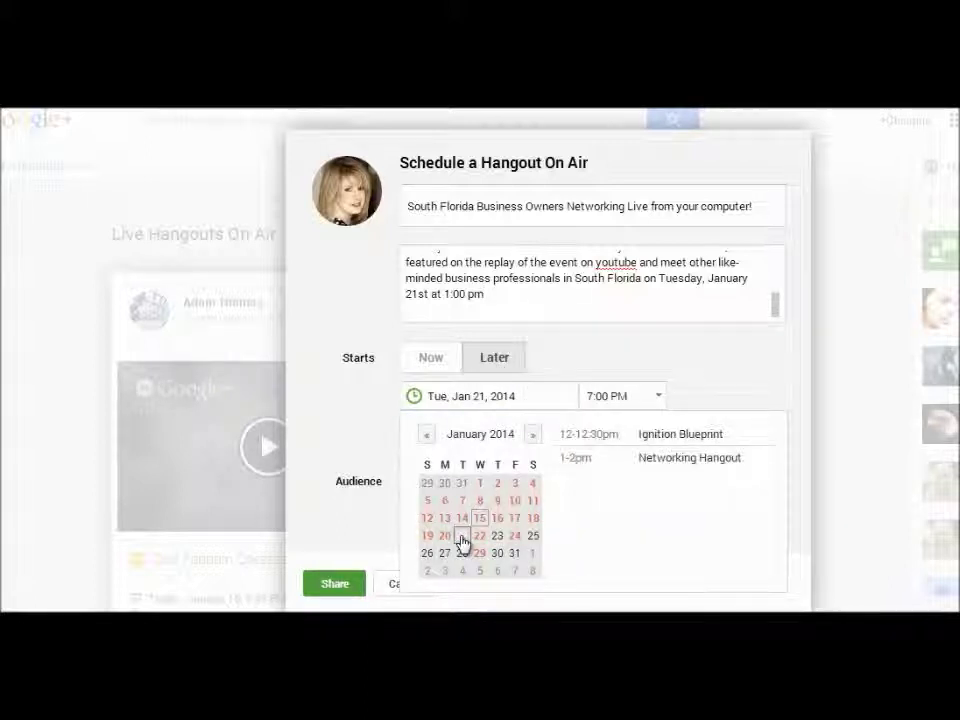
left_click(655, 399)
left_click(657, 401)
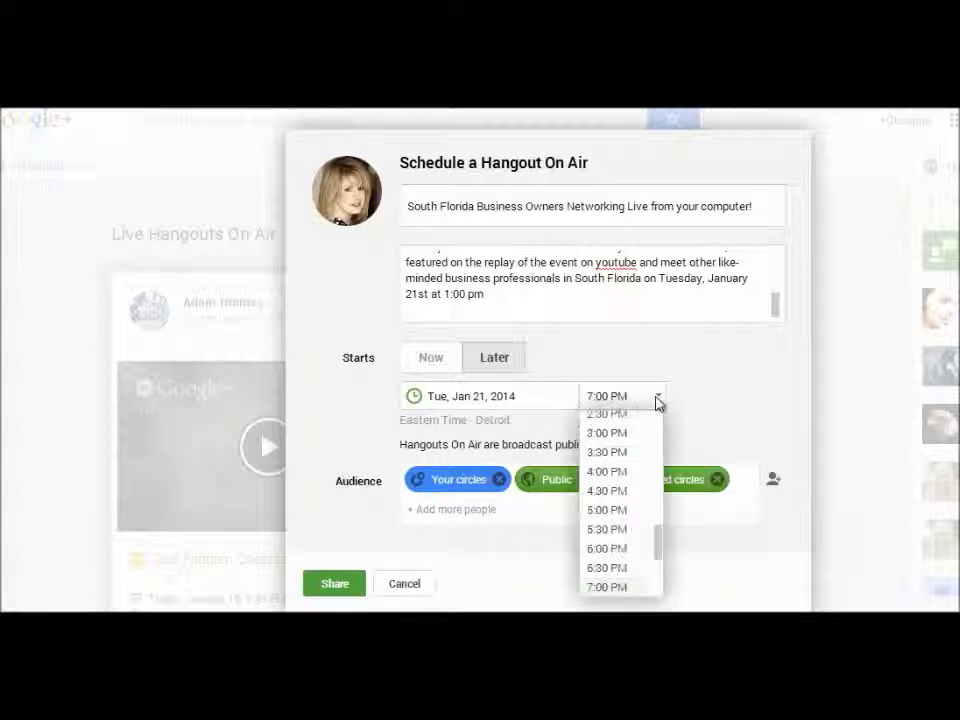
left_click_drag(658, 521, 658, 512)
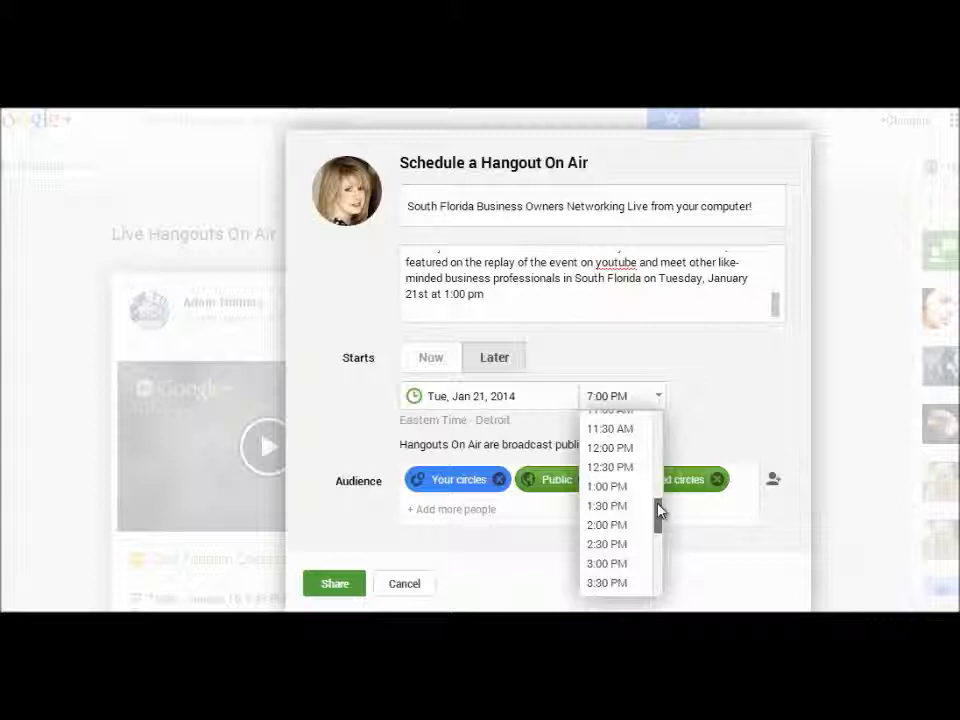
scroll(620, 493, "down", 2)
left_click_drag(658, 546, 656, 527)
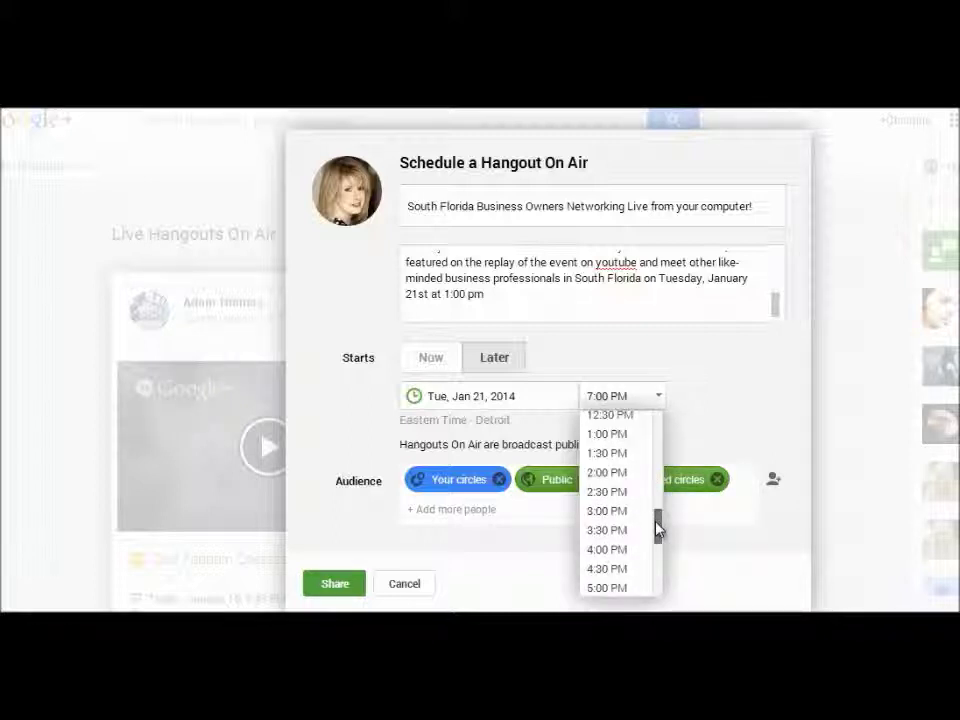
left_click(625, 438)
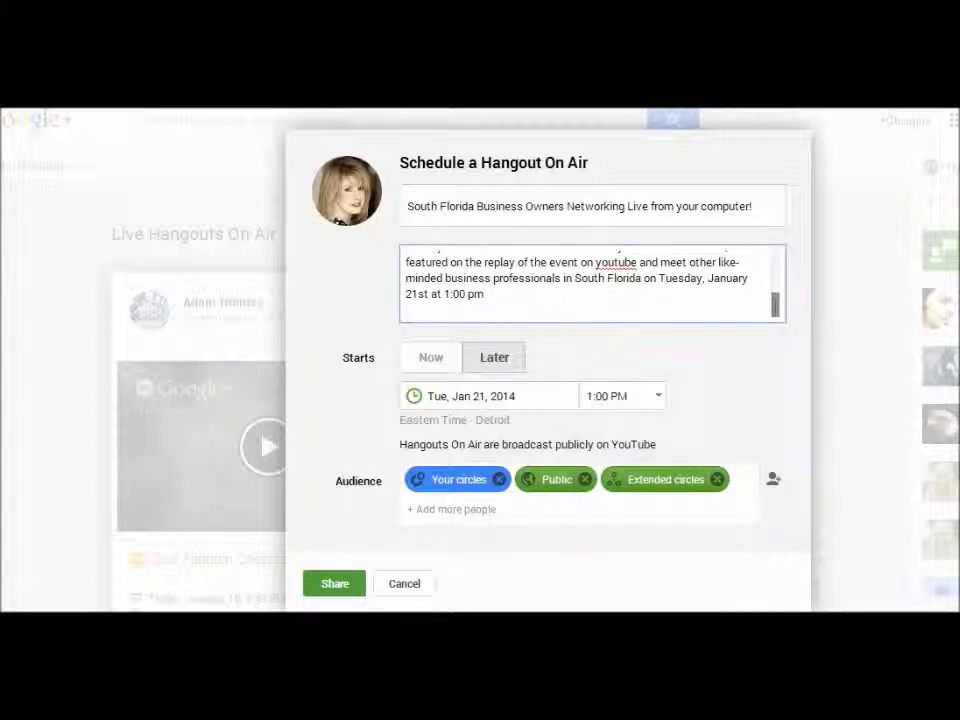
Add the missing "I" at the beginning of the description so its first word reads "Imagine".
left_click_drag(778, 305, 783, 253)
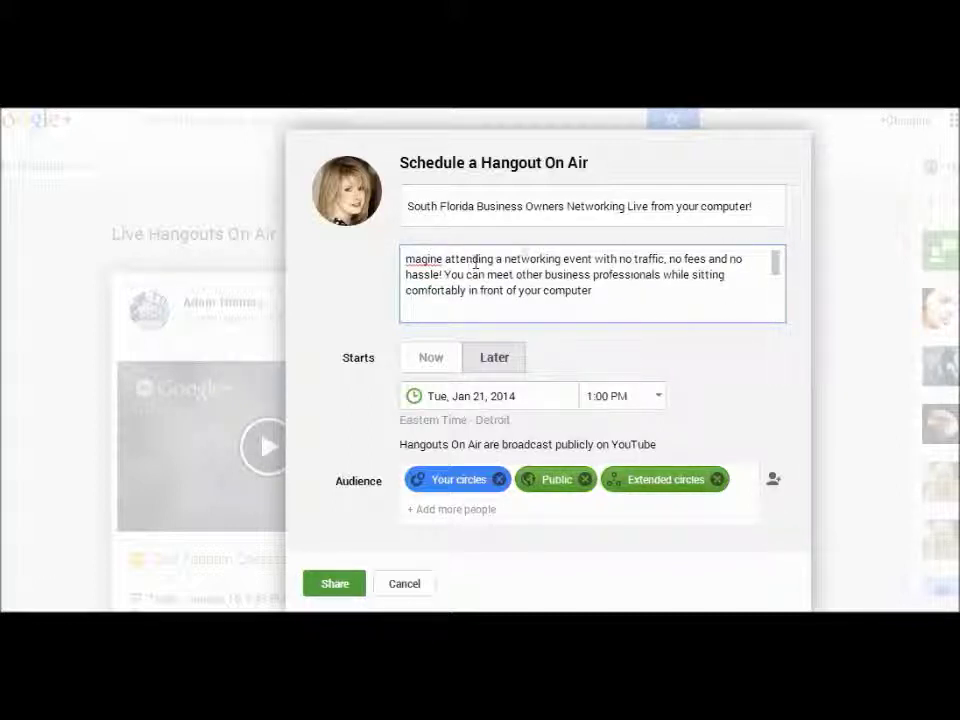
left_click(406, 260)
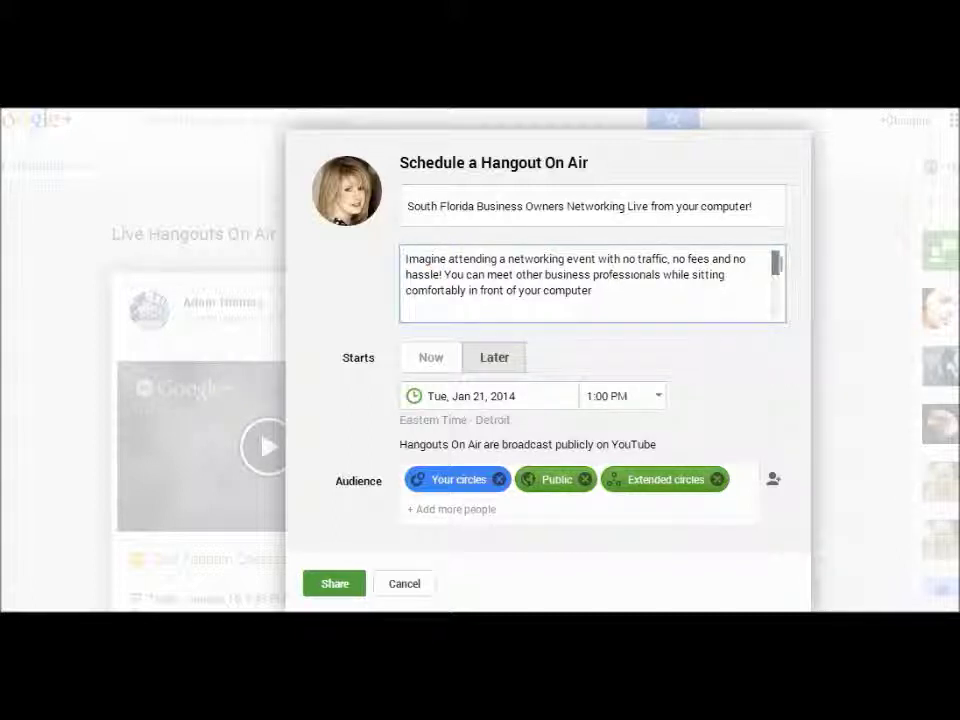
scroll(775, 262, "down", 1)
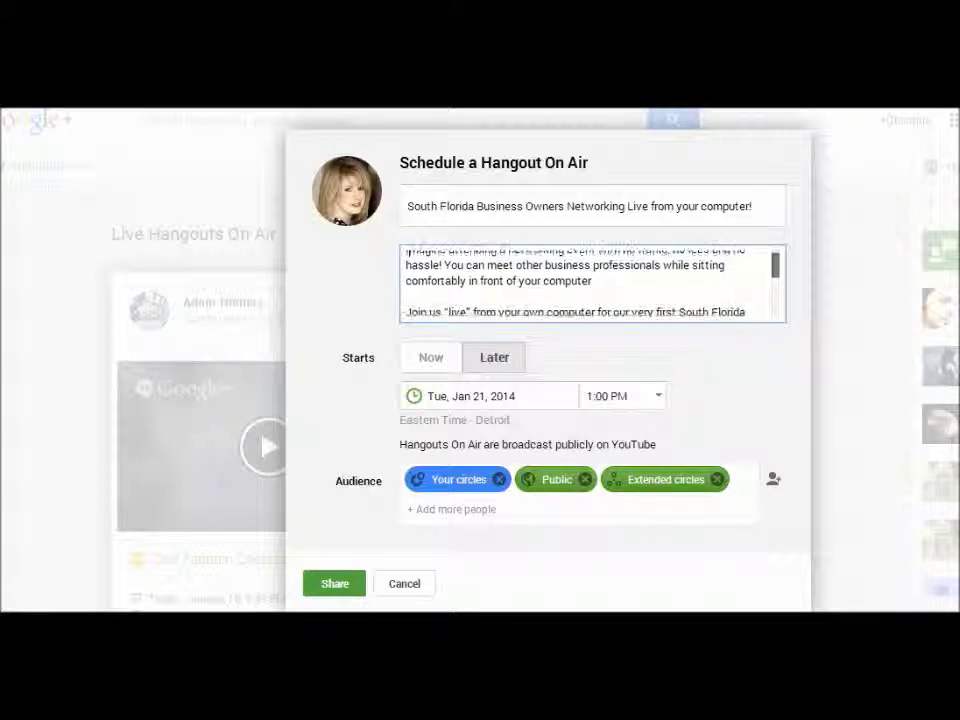
left_click_drag(775, 263, 769, 306)
End the description's last sentence with a period and add the paragraph "You must register in advance to attend. Event is free of charge:".
left_click(565, 294)
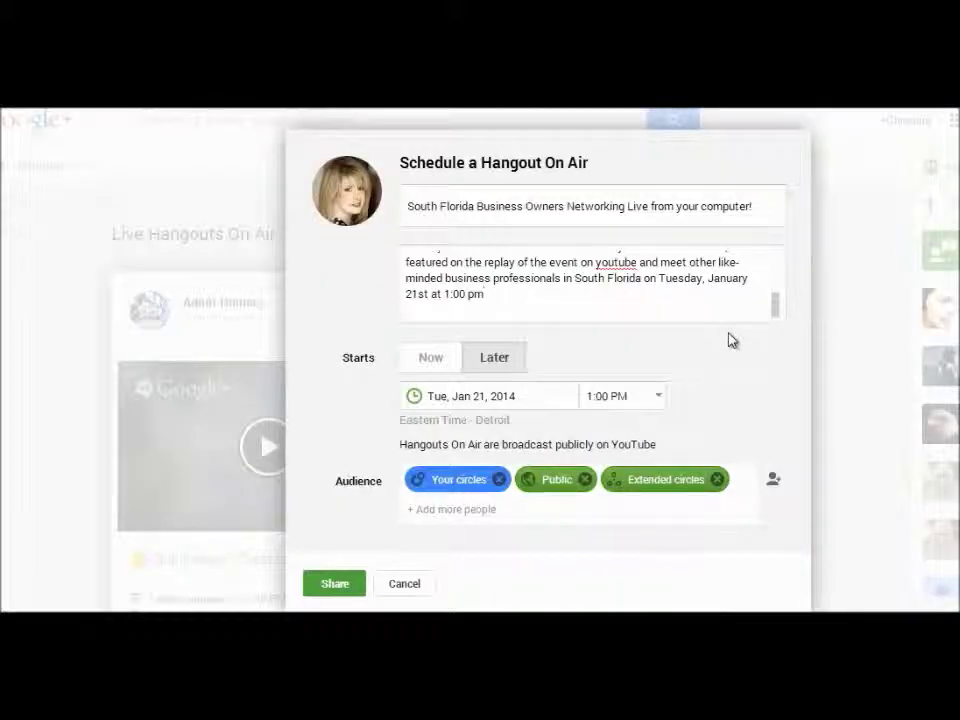
type(".")
key("Return")
key("Return")
type("you")
key("BackSpace")
key("BackSpace")
key("BackSpace")
type("You must register in advance to attend. Event is free")
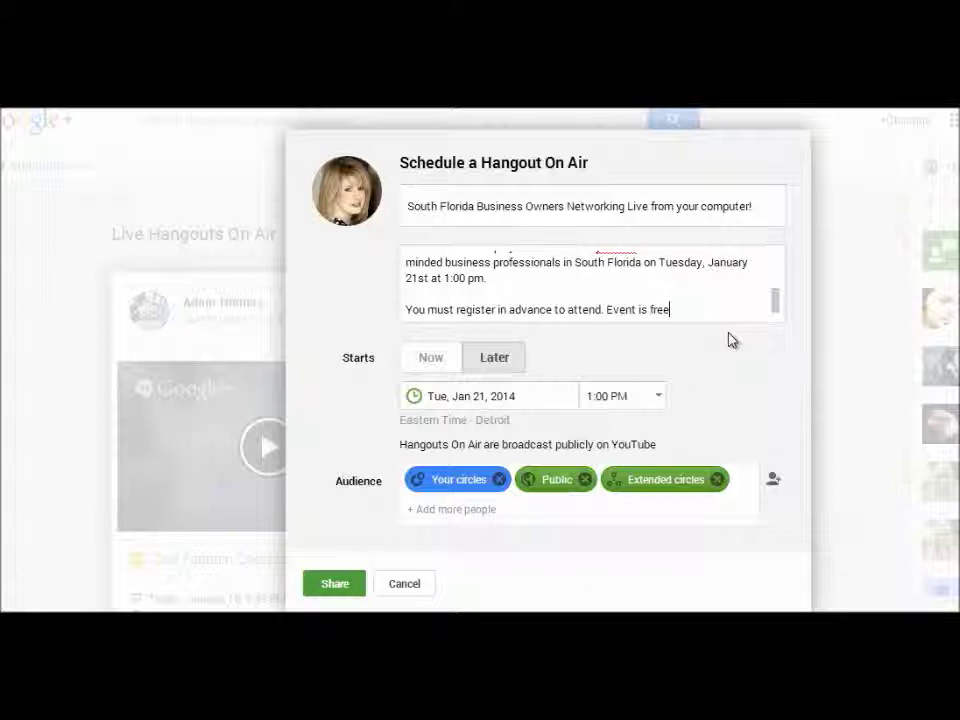
type(" of charge.")
key("Return")
key("Return")
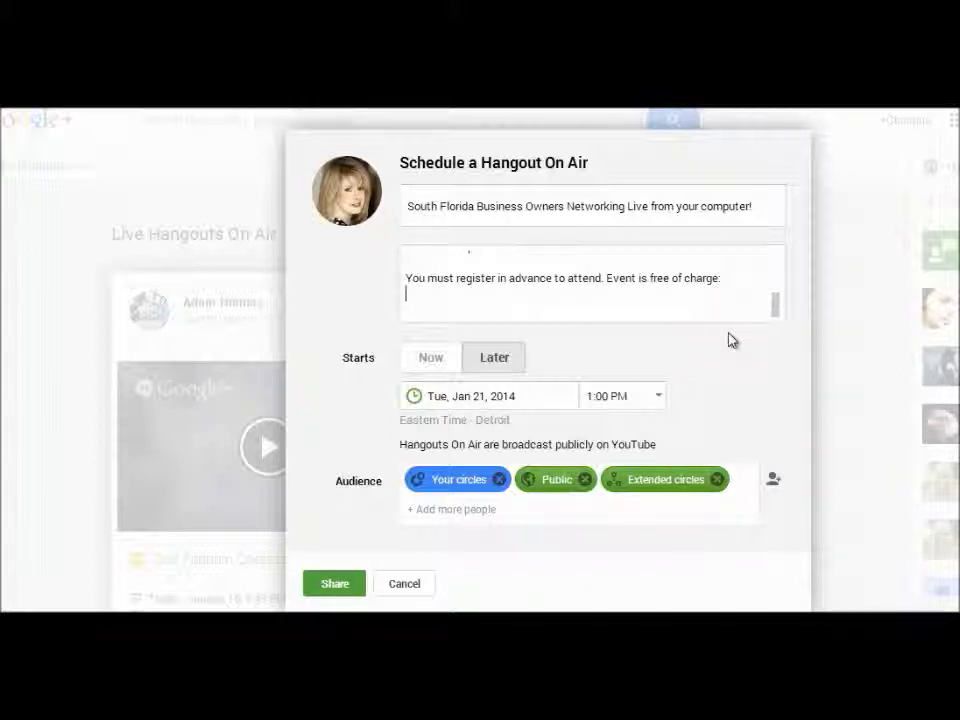
Insert the event registration page's web address below the registration note and check the description text.
type("http://christinarowe.com/ghangout/south-florida-business-owners-networking-live-from-your-computer/")
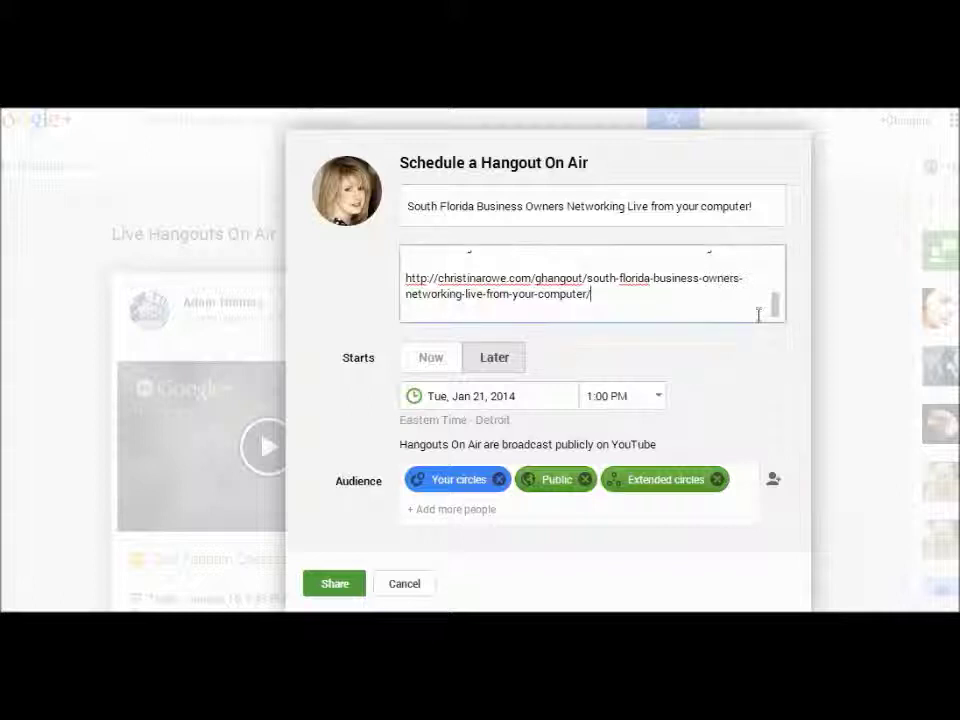
scroll(592, 283, "up", 1)
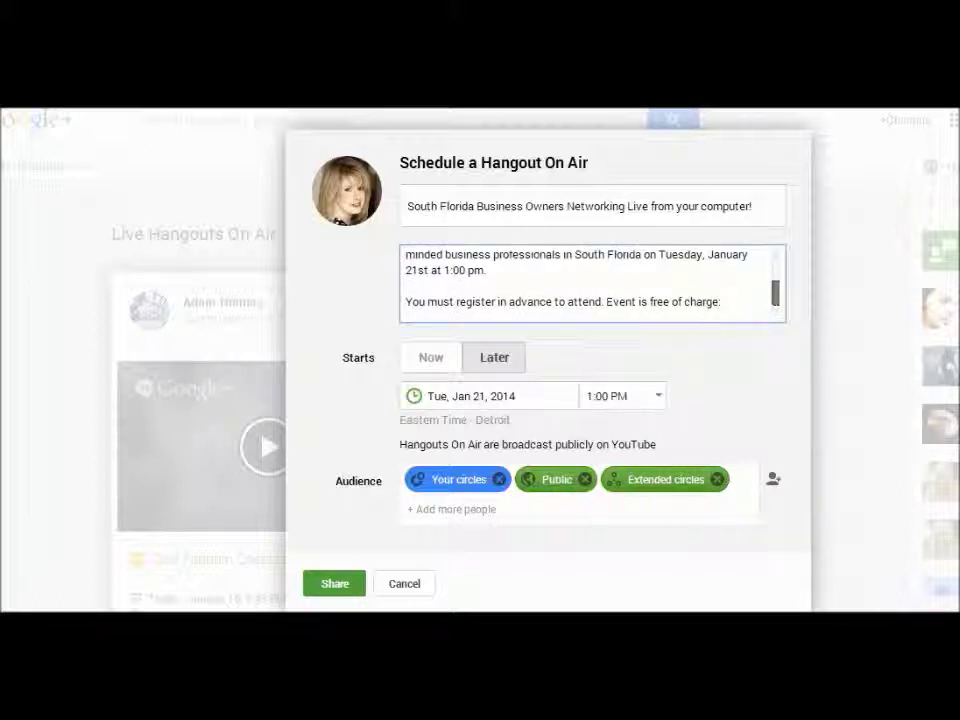
scroll(592, 283, "down", 2)
scroll(592, 283, "up", 2)
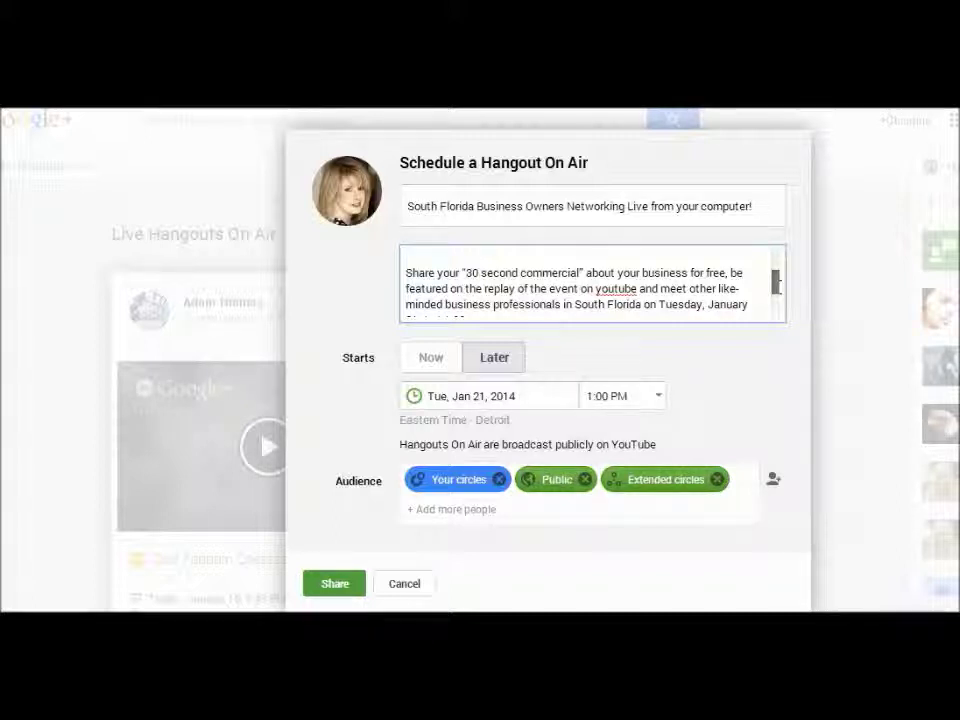
Check the description text again and try to share the hangout with Your circles, Public and Extended circles.
scroll(592, 283, "up", 3)
scroll(592, 283, "down", 4)
scroll(592, 283, "down", 2)
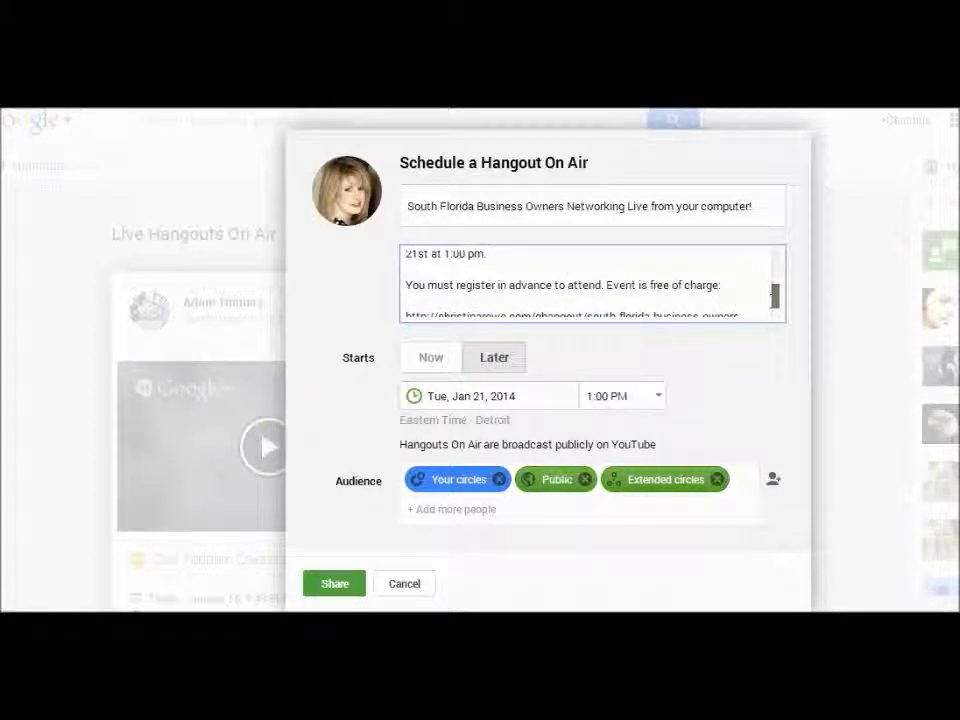
left_click(343, 592)
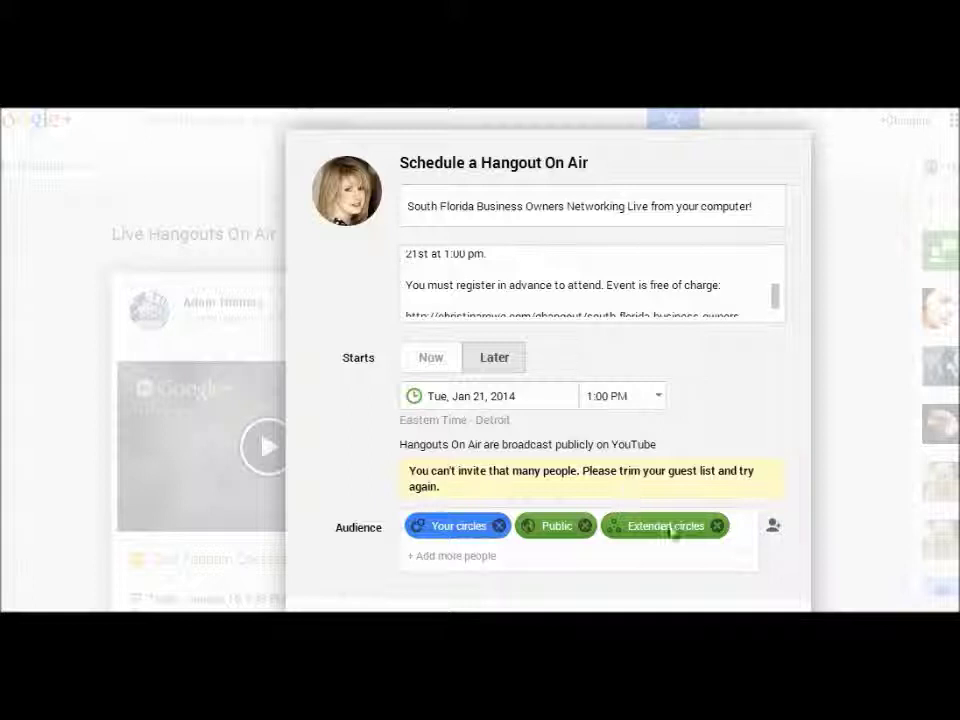
Trim the hangout's audience to Public only by removing Extended circles and Your circles, and share the event.
left_click(717, 527)
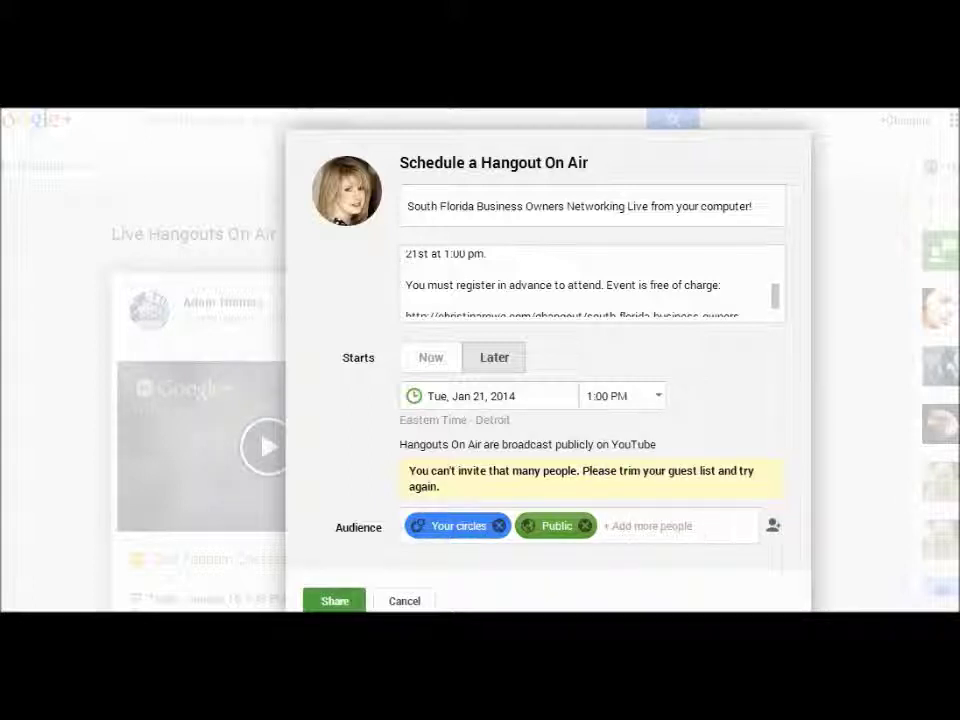
left_click(330, 604)
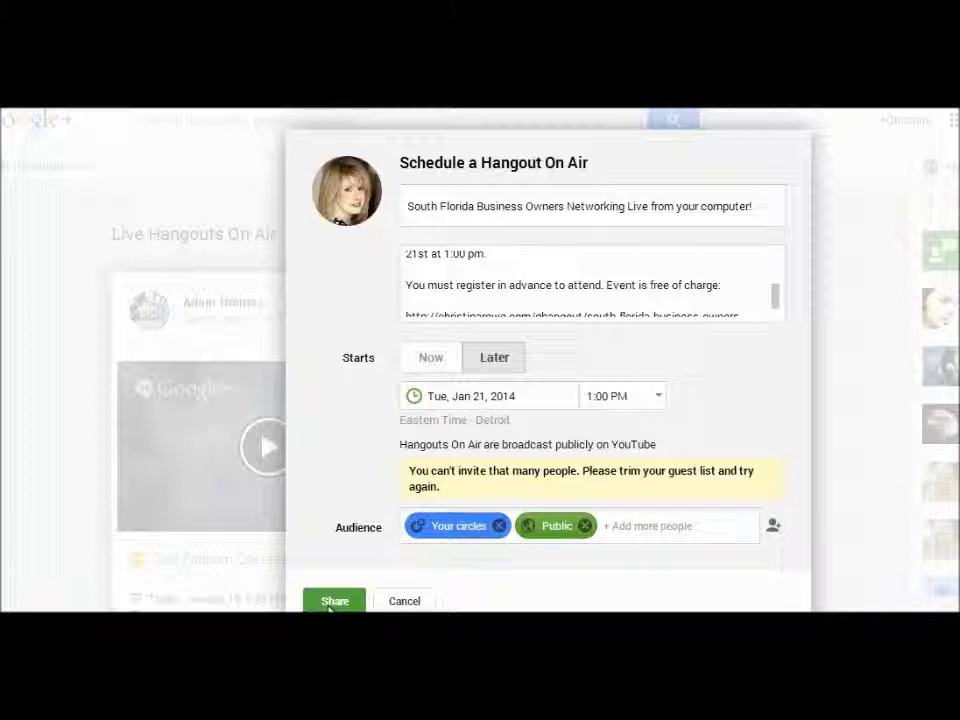
left_click(585, 526)
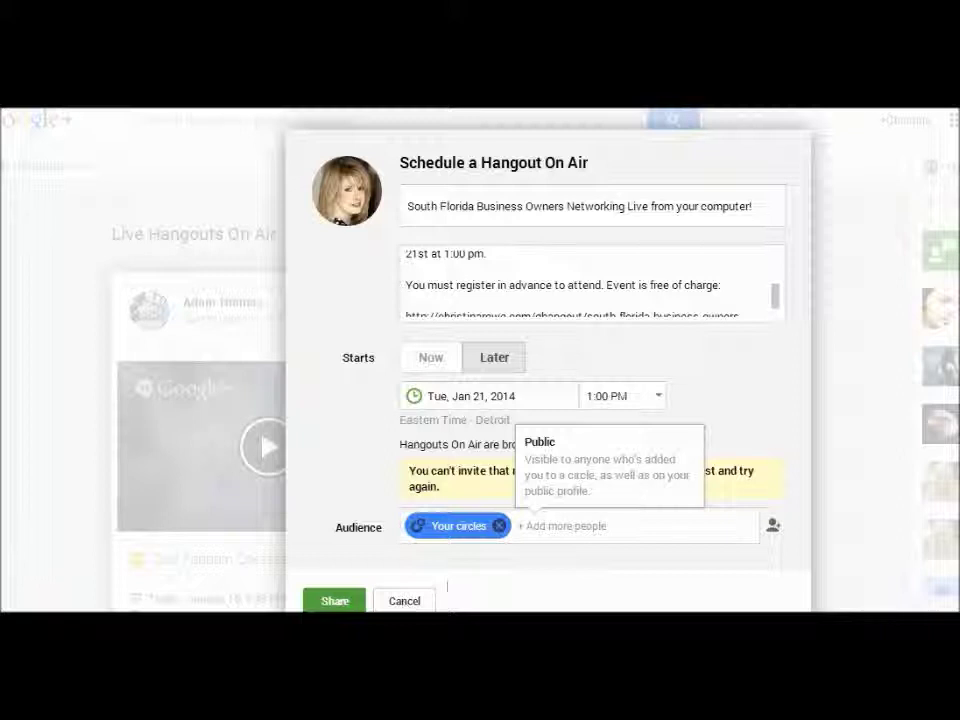
left_click(571, 530)
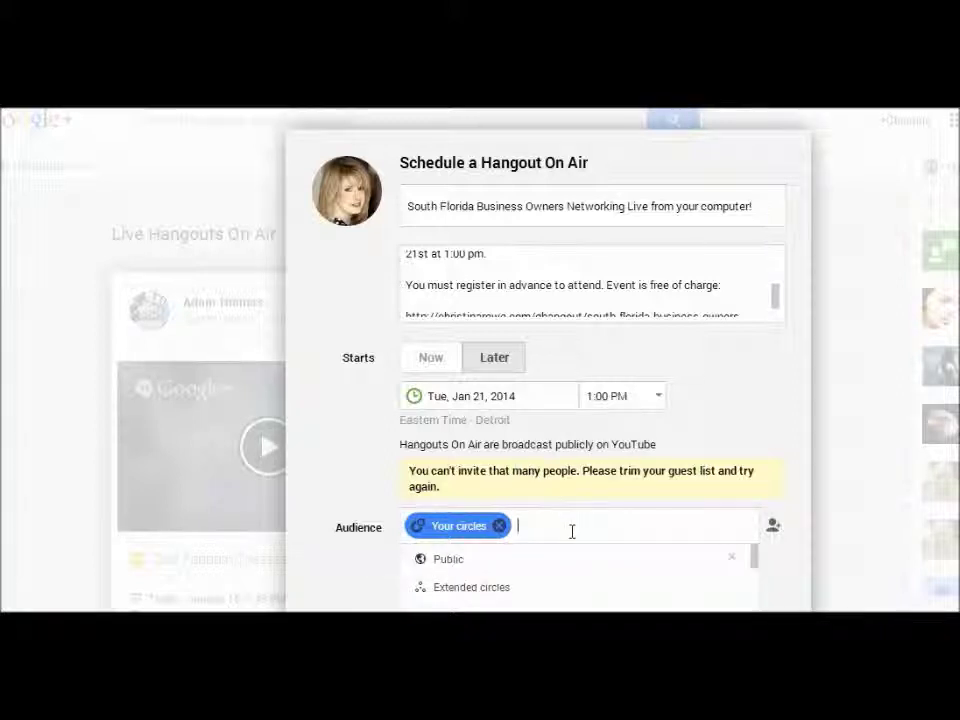
left_click(454, 564)
left_click(499, 526)
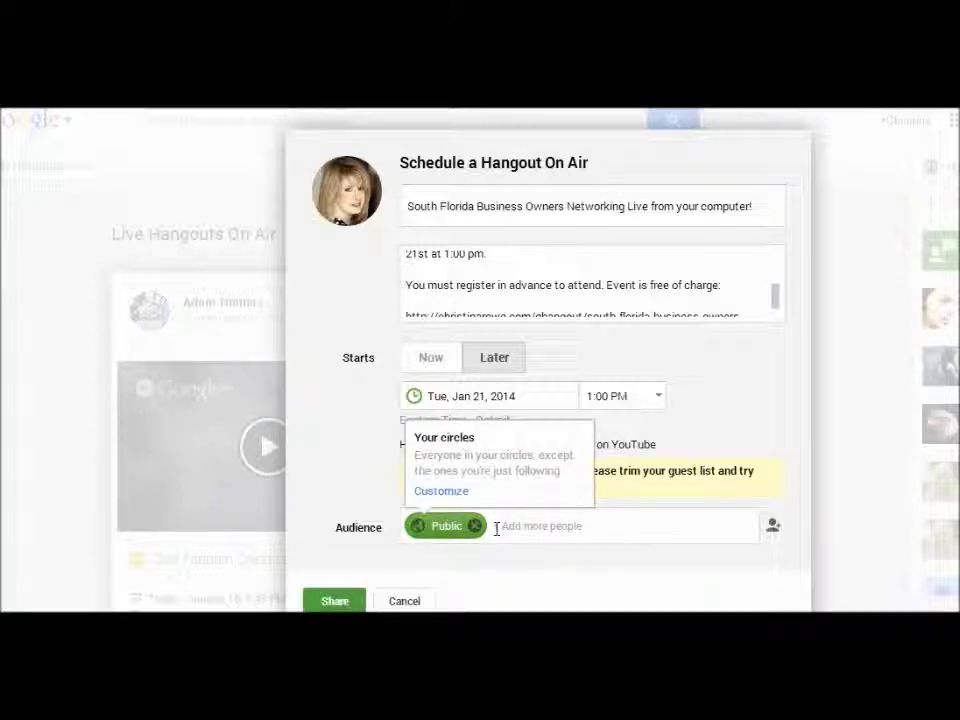
left_click(336, 602)
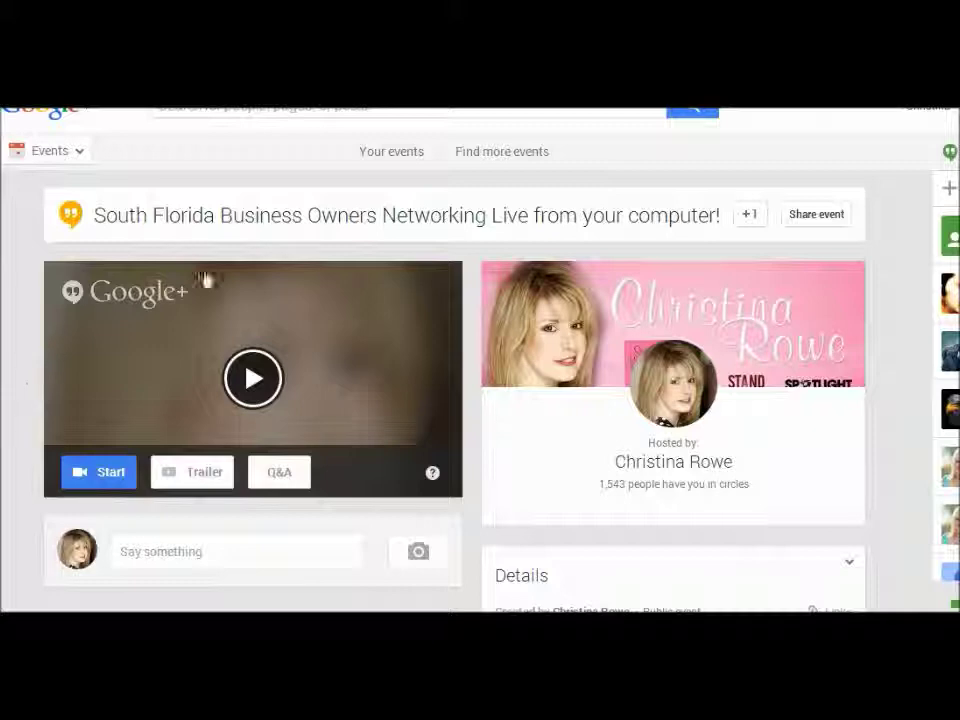
Upload the photo "networkingtrailerohoto copy" from the HangoutsPLR documents folder for the event's trailer.
left_click(200, 474)
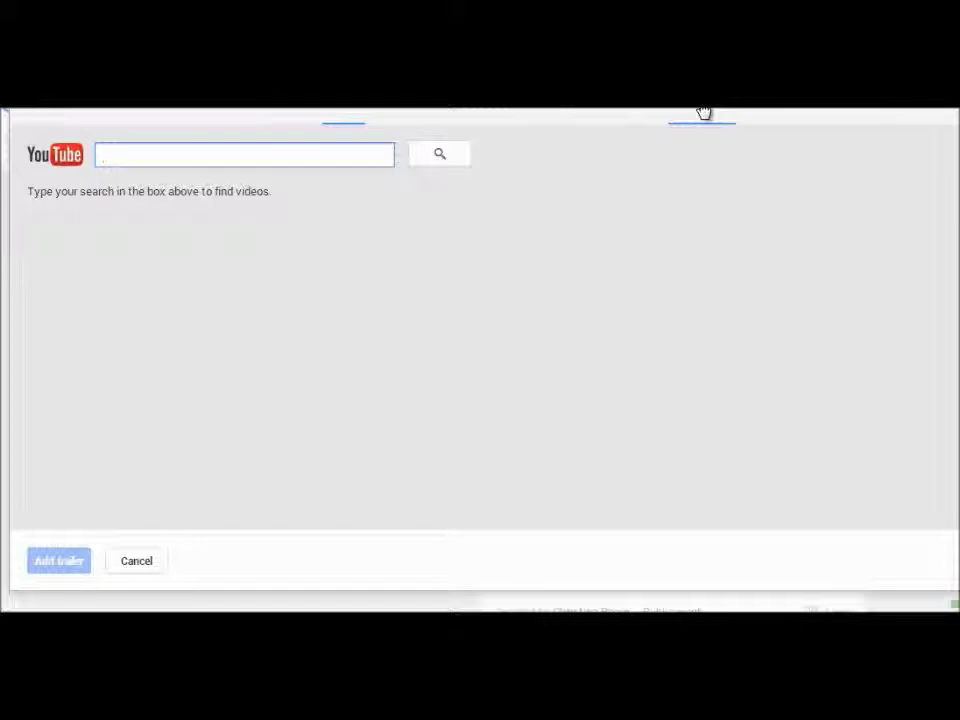
left_click(806, 113)
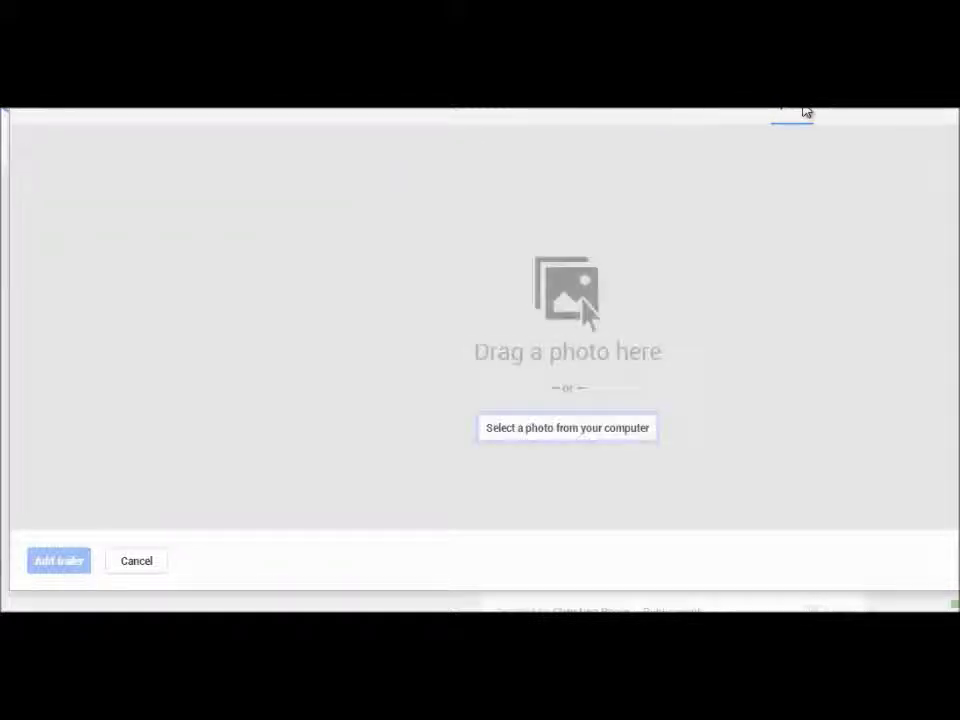
left_click(613, 430)
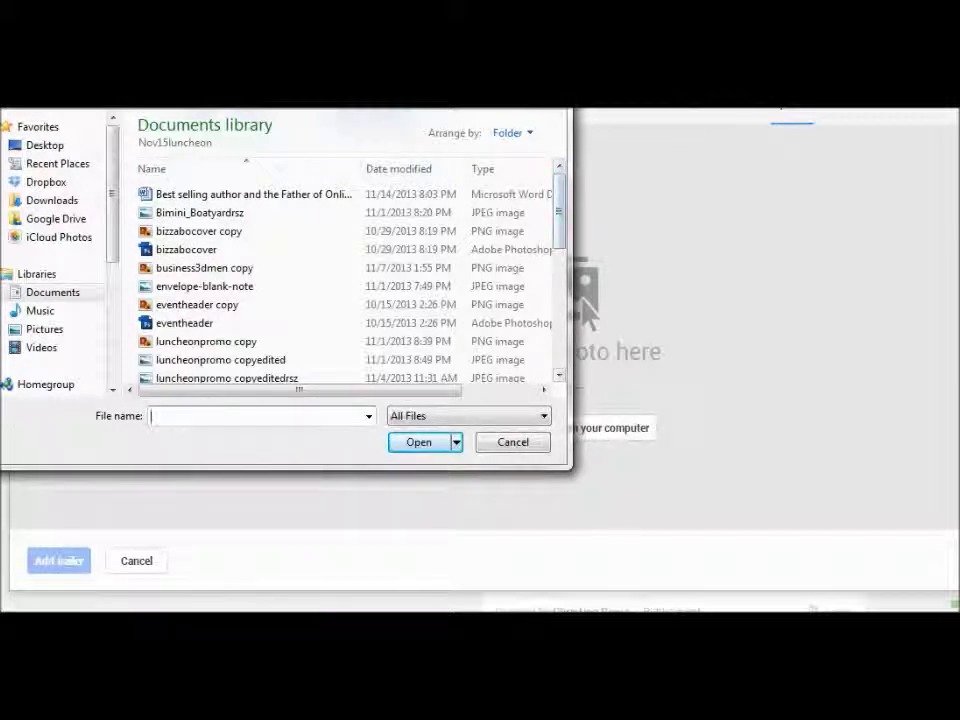
left_click(165, 68)
scroll(430, 285, "down", 5)
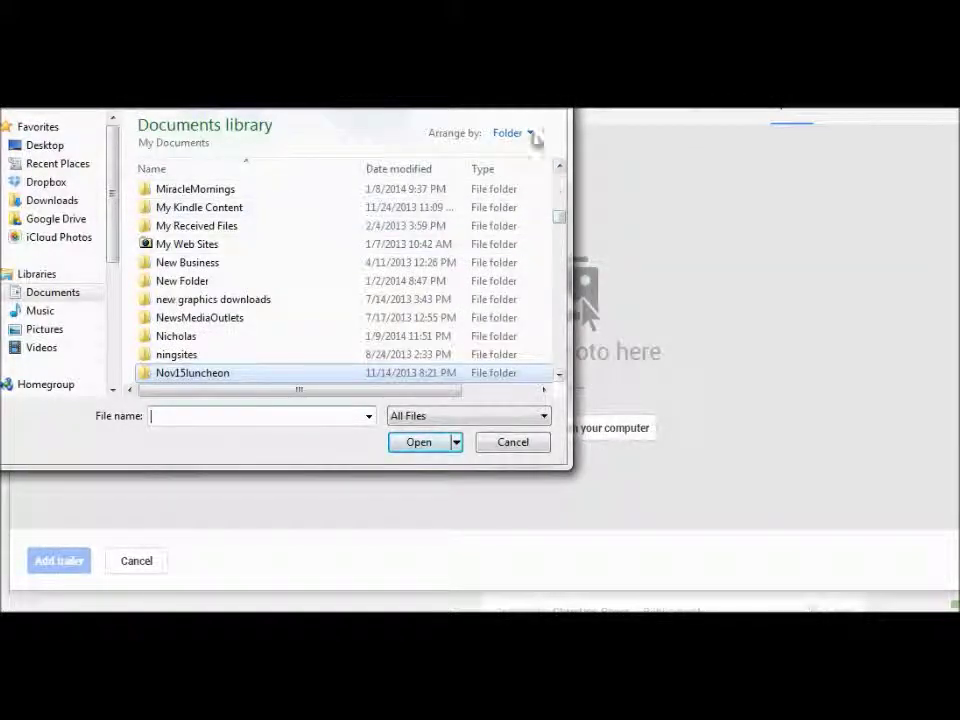
left_click(560, 100)
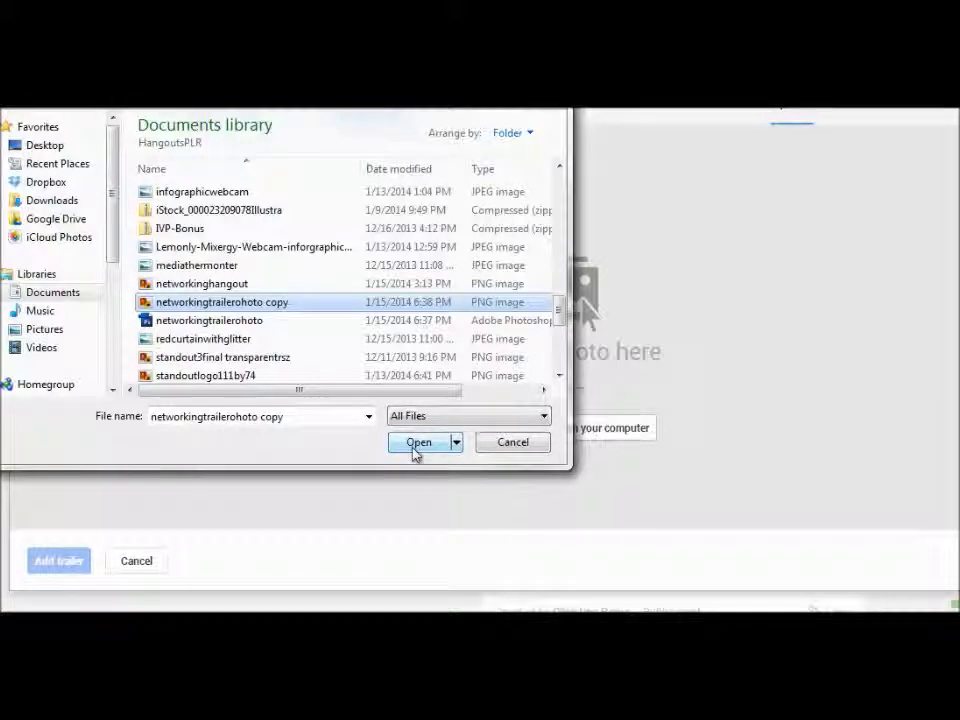
left_click(416, 442)
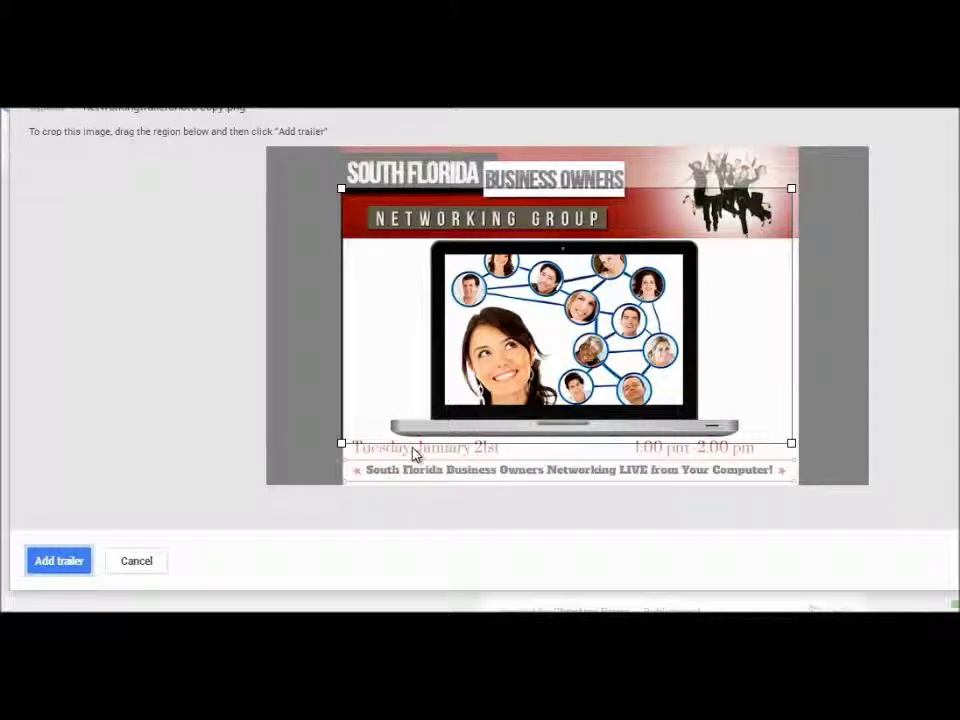
Expand the crop region to cover the entire photo and add it as the event's trailer.
left_click_drag(341, 188, 350, 160)
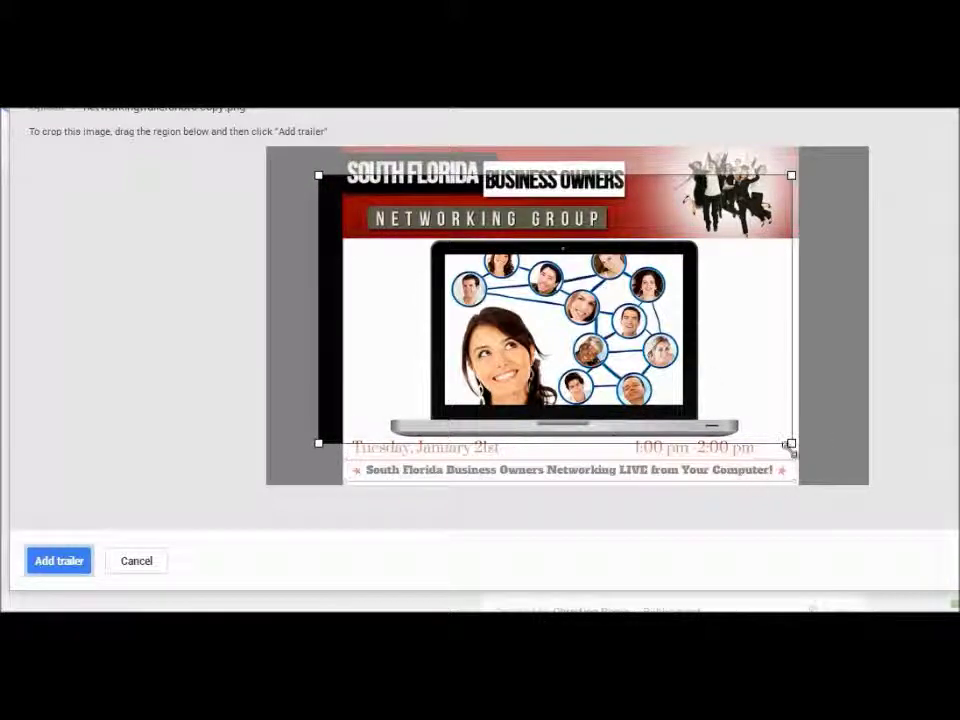
left_click_drag(797, 452, 873, 492)
left_click_drag(318, 175, 268, 146)
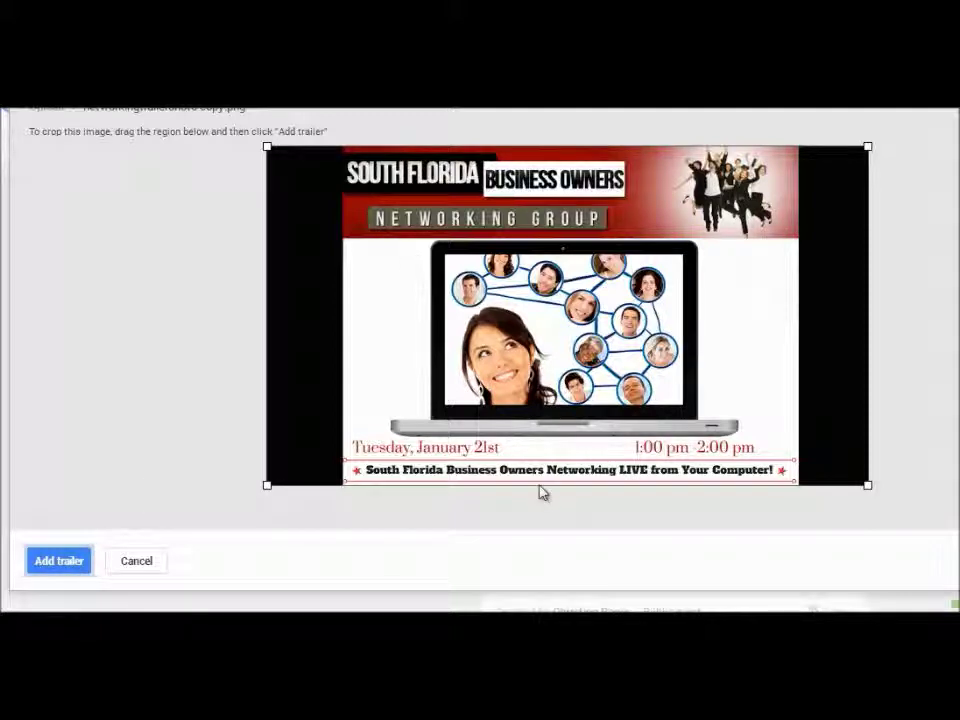
left_click(60, 561)
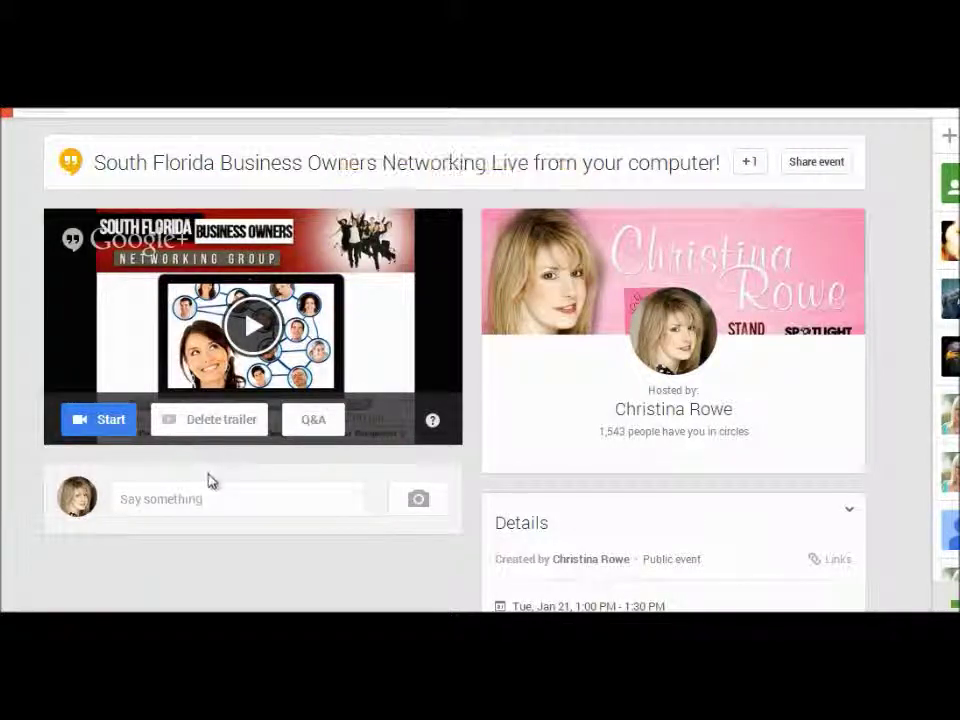
Enable Q&A for the hangout and look at the event's sharing options without sharing it.
left_click(313, 420)
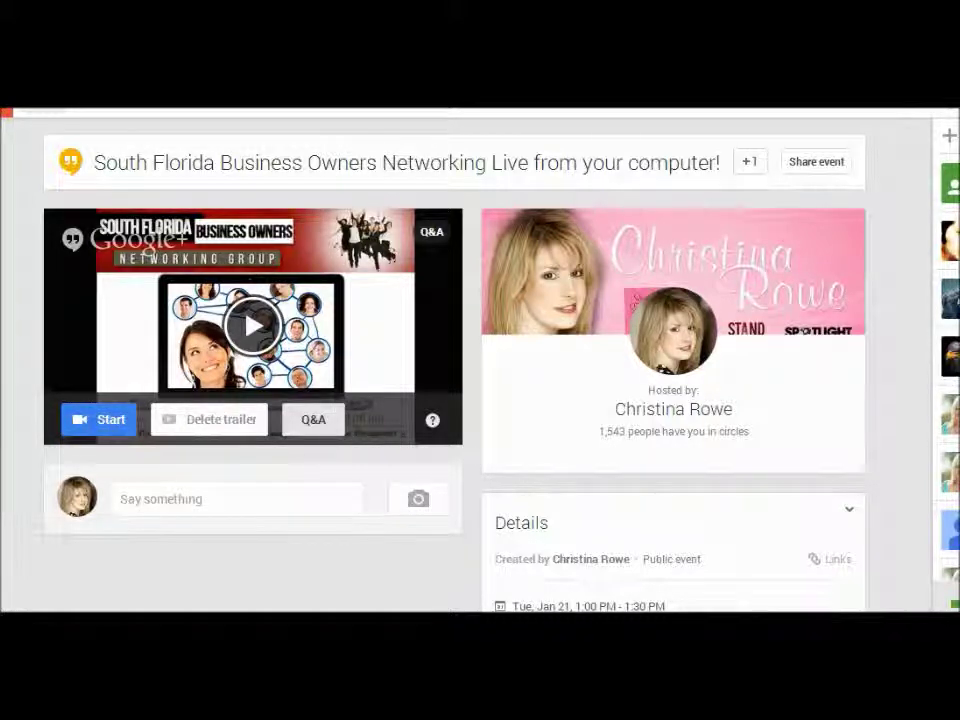
scroll(480, 360, "down", 1)
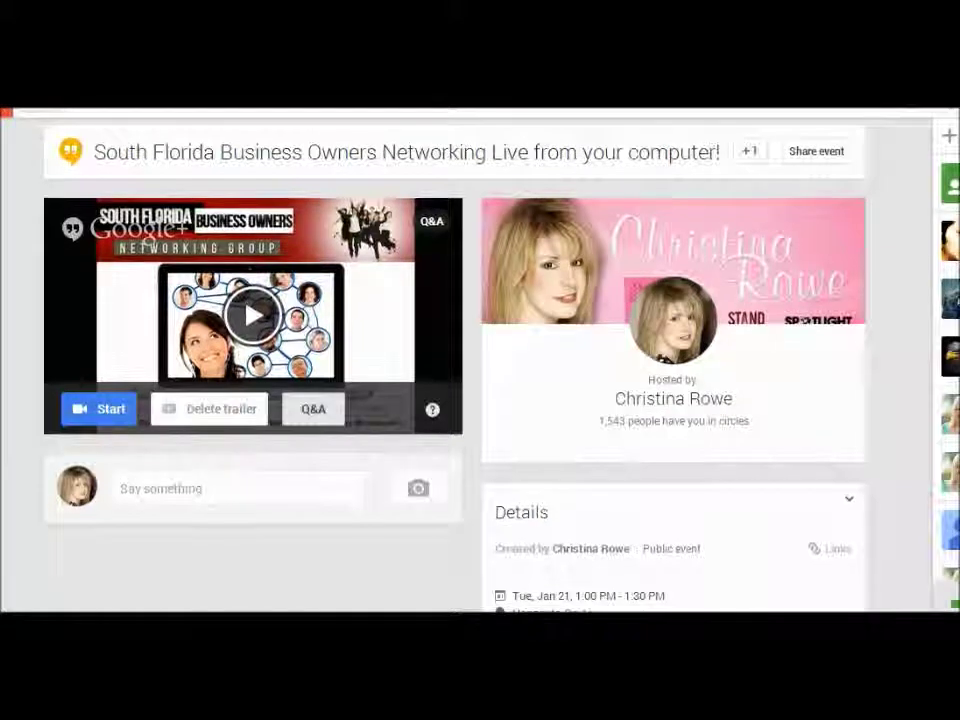
left_click(840, 158)
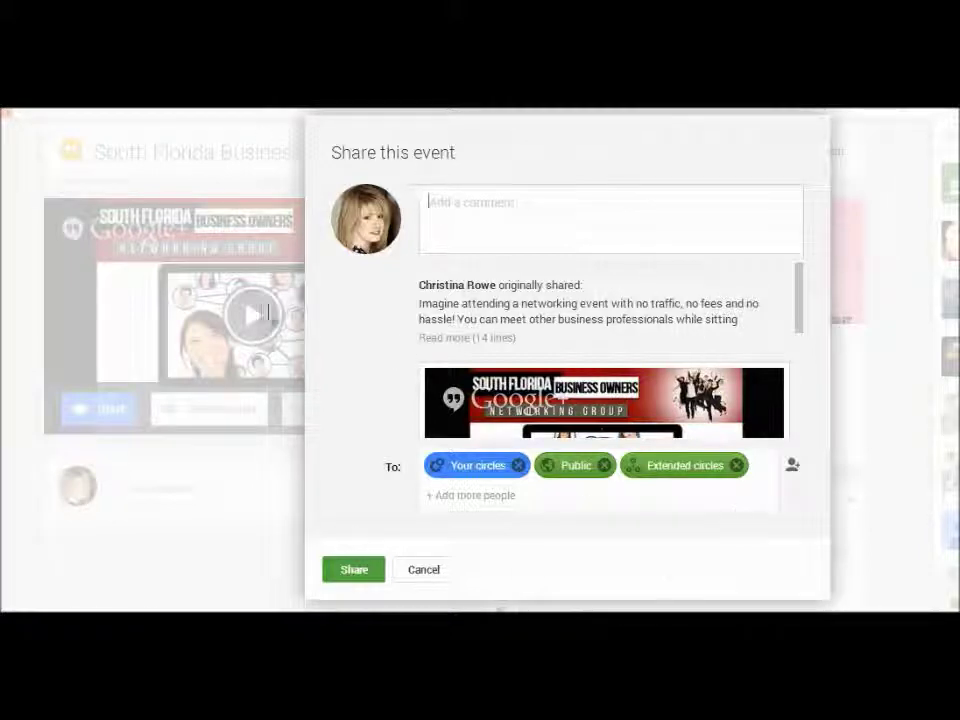
left_click(423, 570)
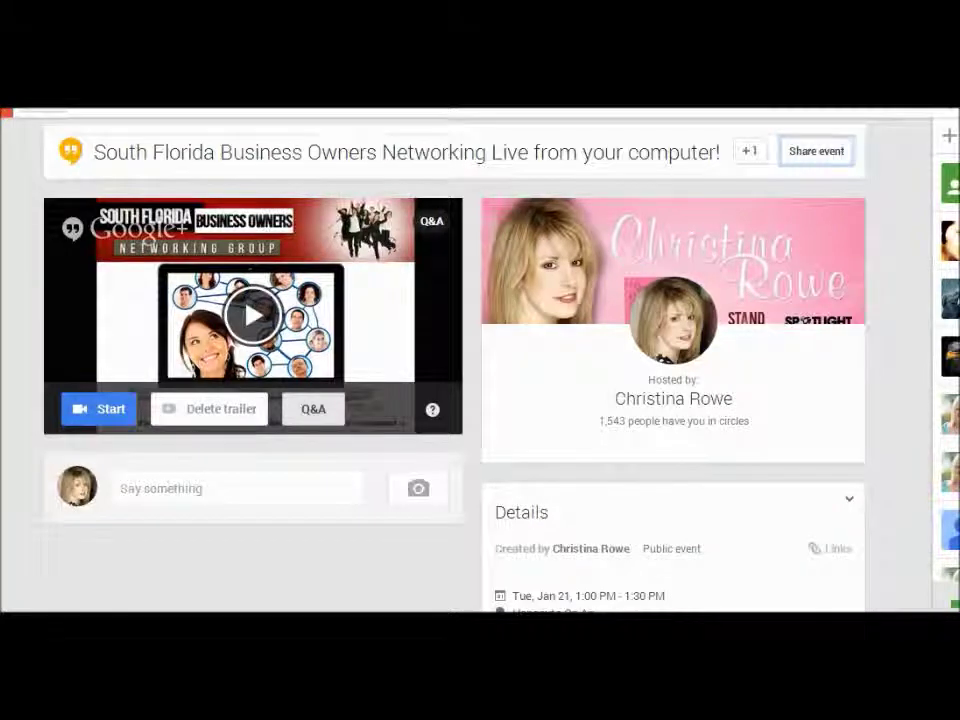
Invite everyone in the sflnetworking4 circle to the event.
scroll(422, 580, "down", 4)
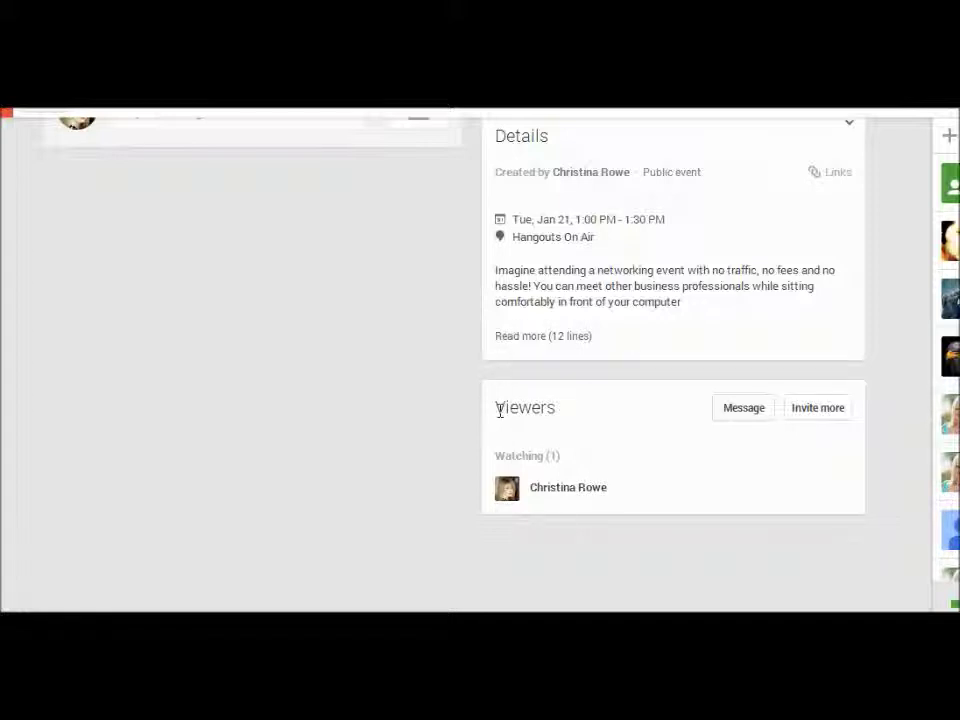
left_click(816, 410)
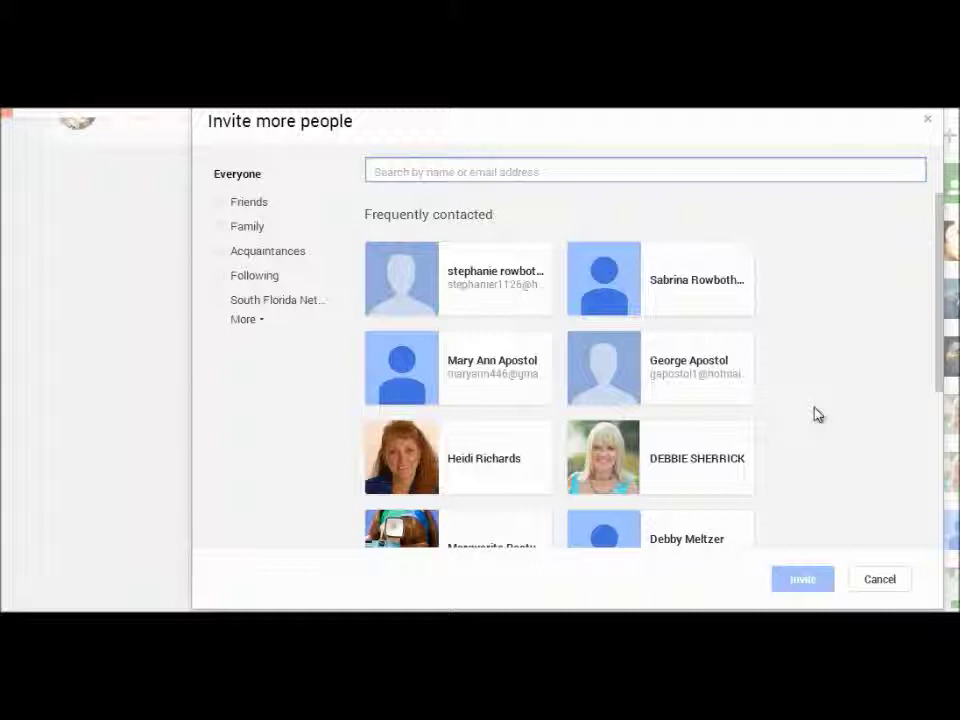
left_click(258, 322)
left_click_drag(343, 300, 332, 392)
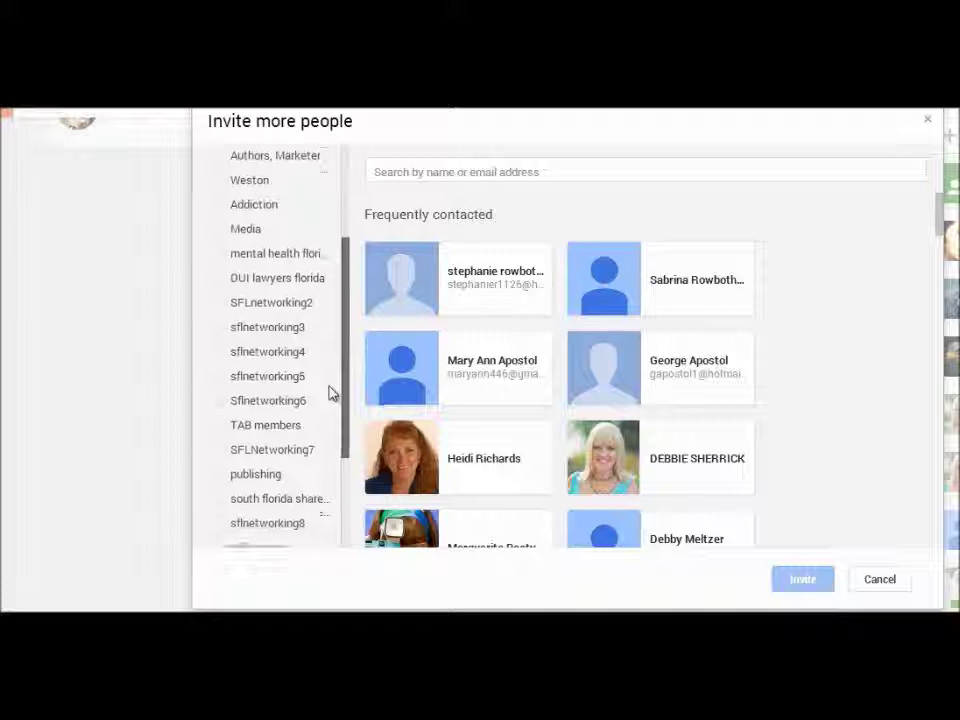
left_click(224, 356)
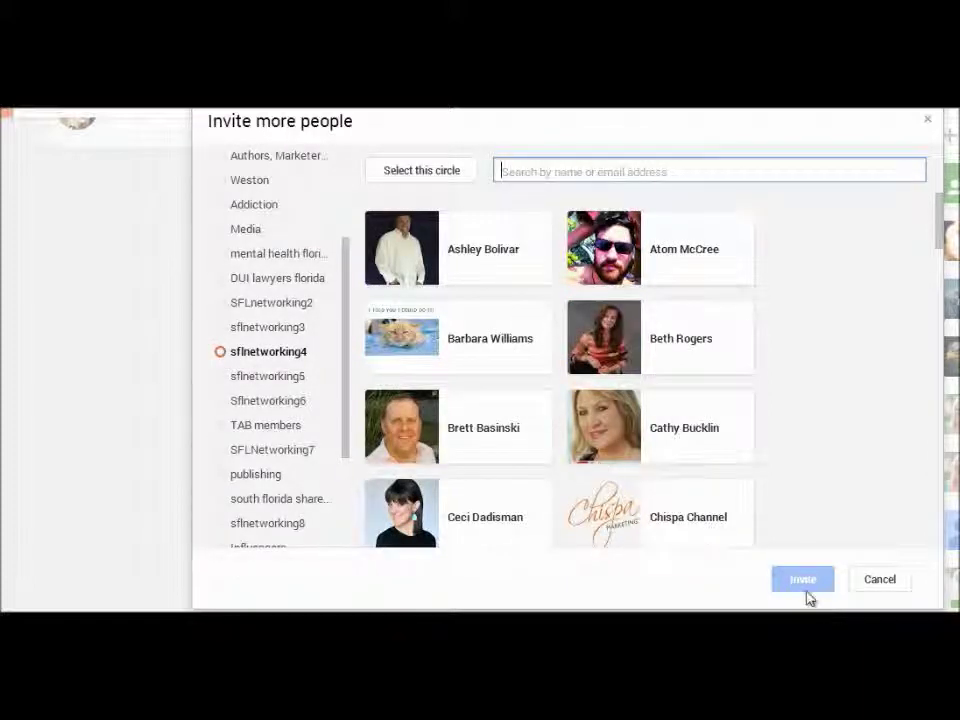
left_click(426, 178)
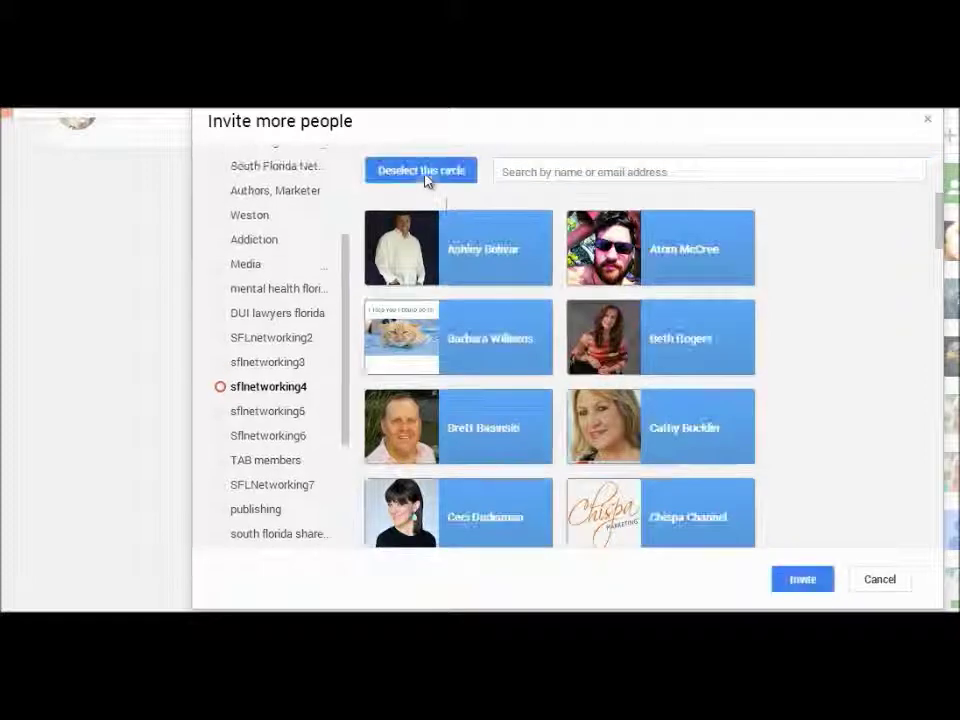
left_click(806, 582)
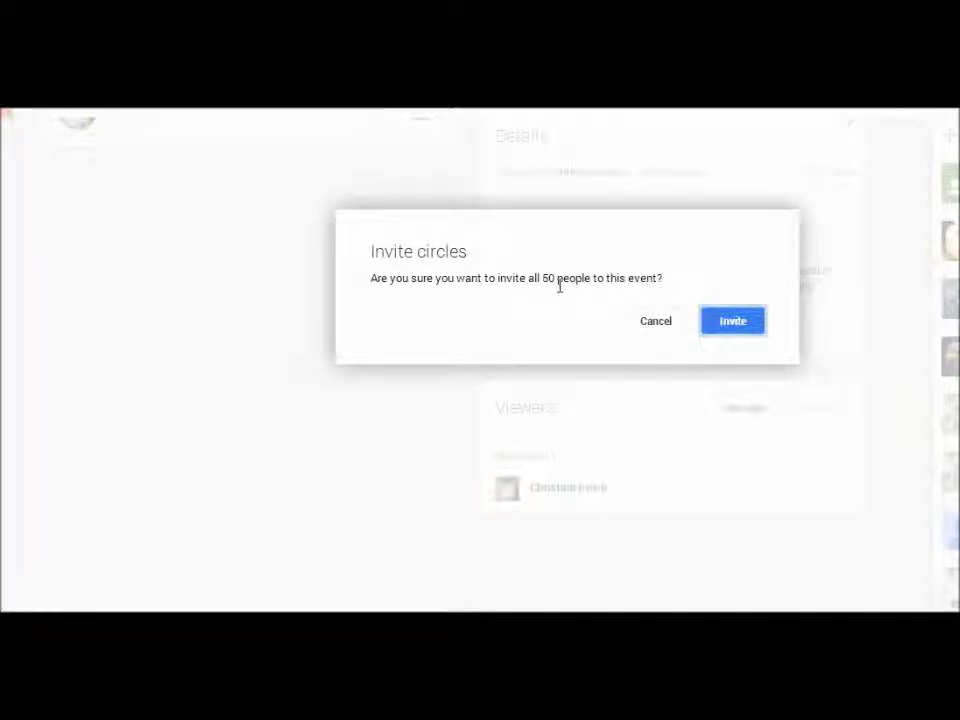
left_click(733, 321)
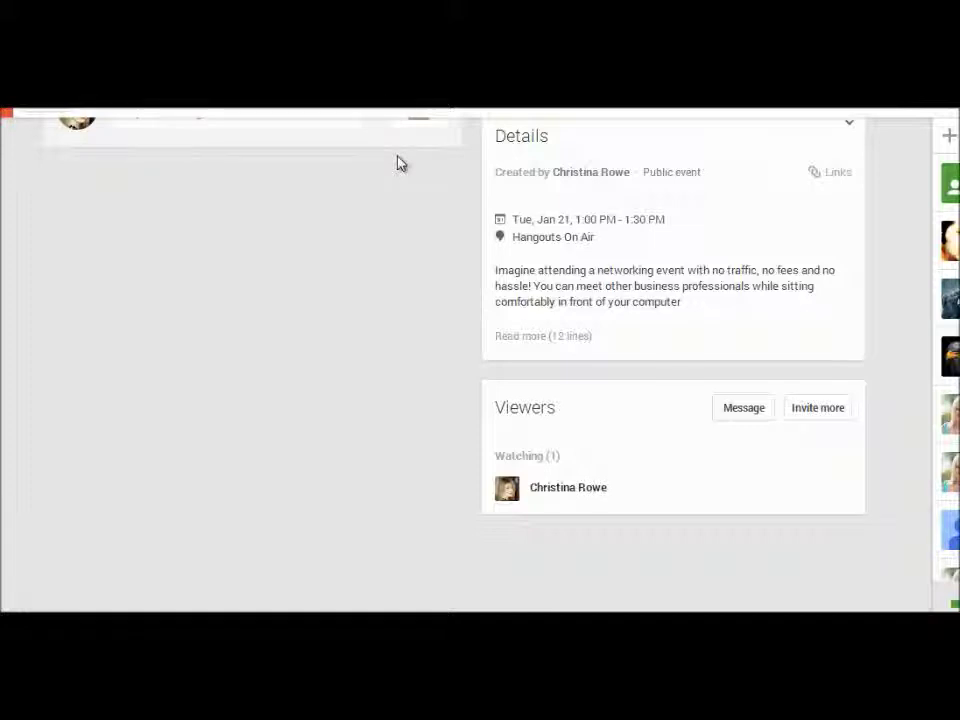
Invite the first contact in the SFLnetworking2 circle, 852 Creative Mar..., to the event.
left_click(818, 409)
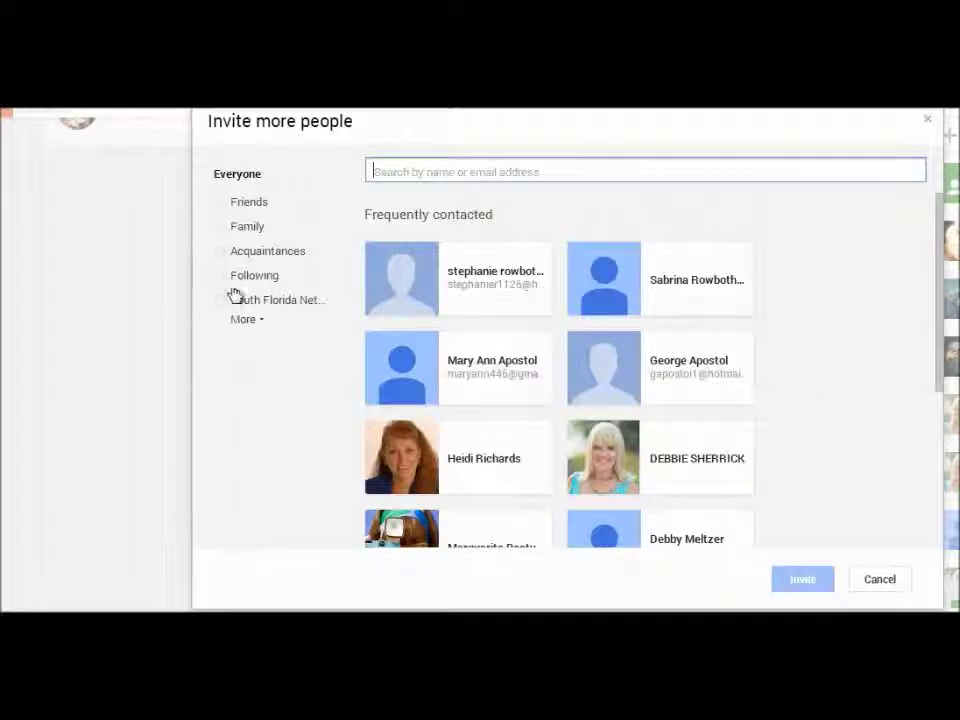
left_click(225, 301)
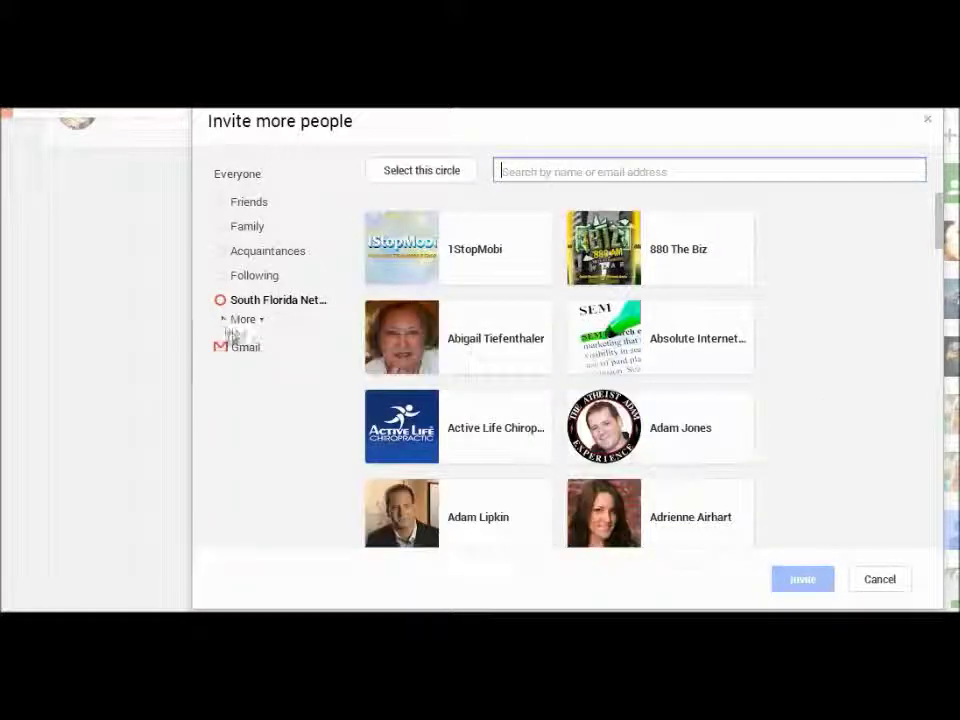
left_click(241, 320)
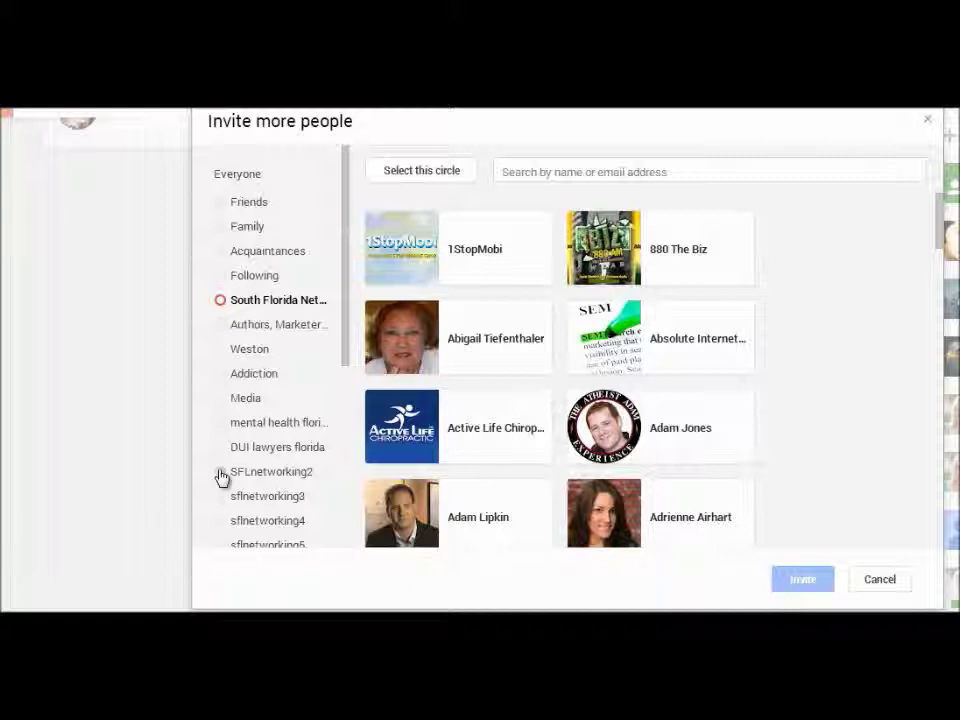
left_click(222, 474)
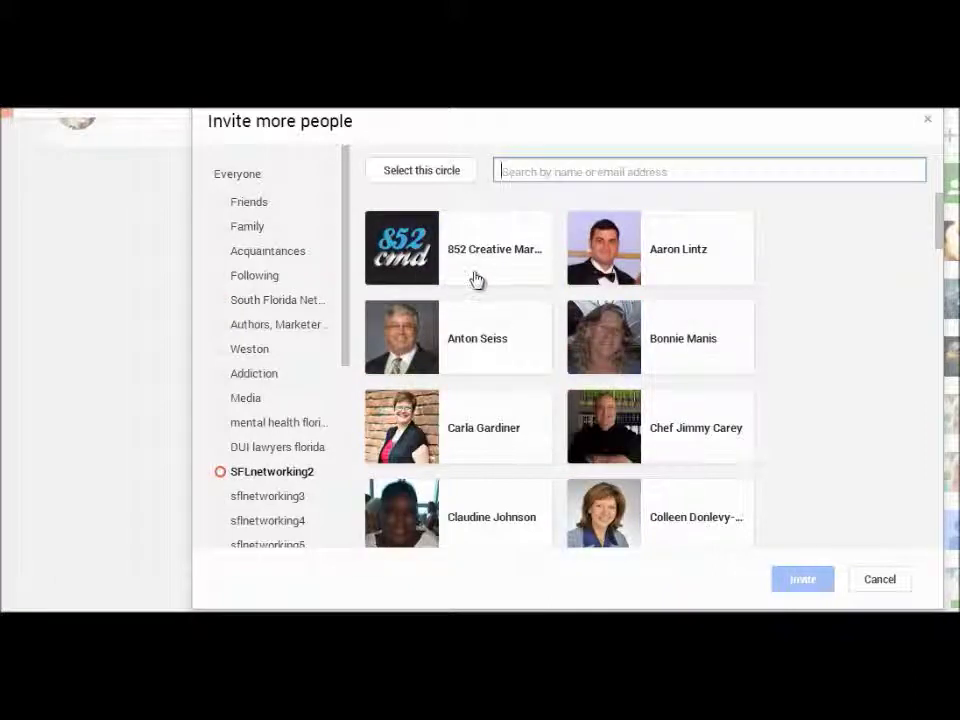
mouse_move(478, 276)
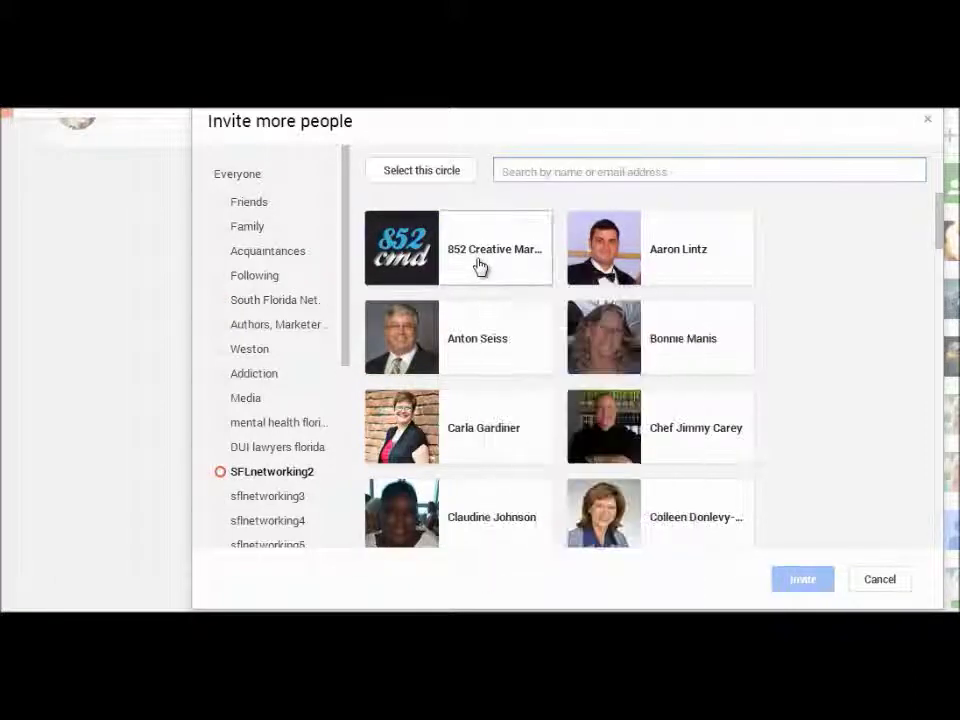
left_click(478, 268)
left_click(801, 579)
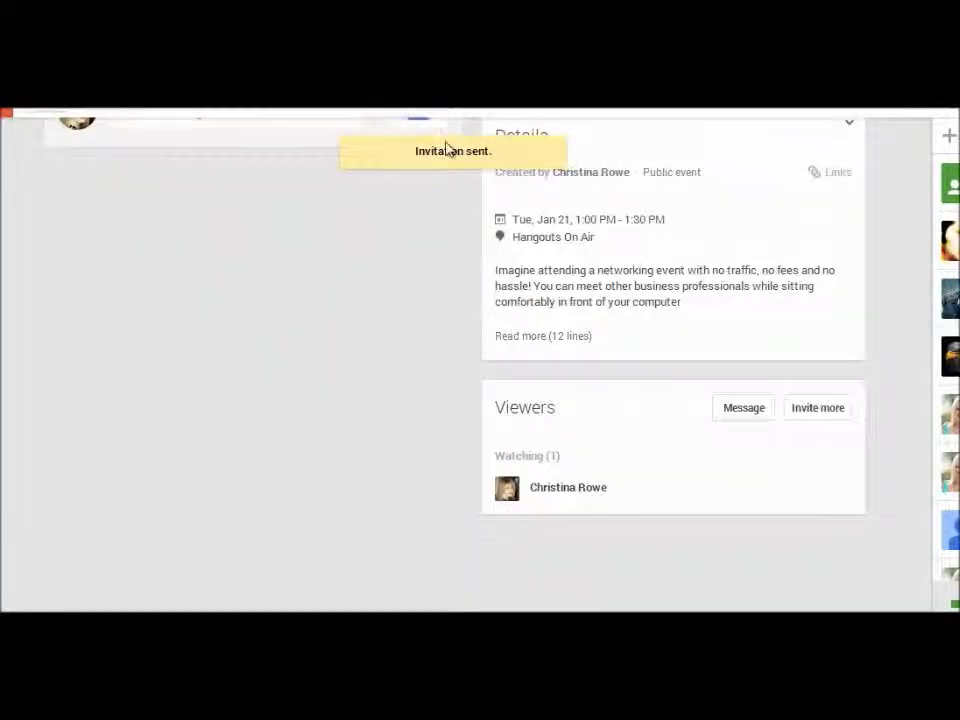
Start another round of invitations and select the first eight contacts in the South Florida Net... circle, beginning with 1StopMobi.
left_click(826, 420)
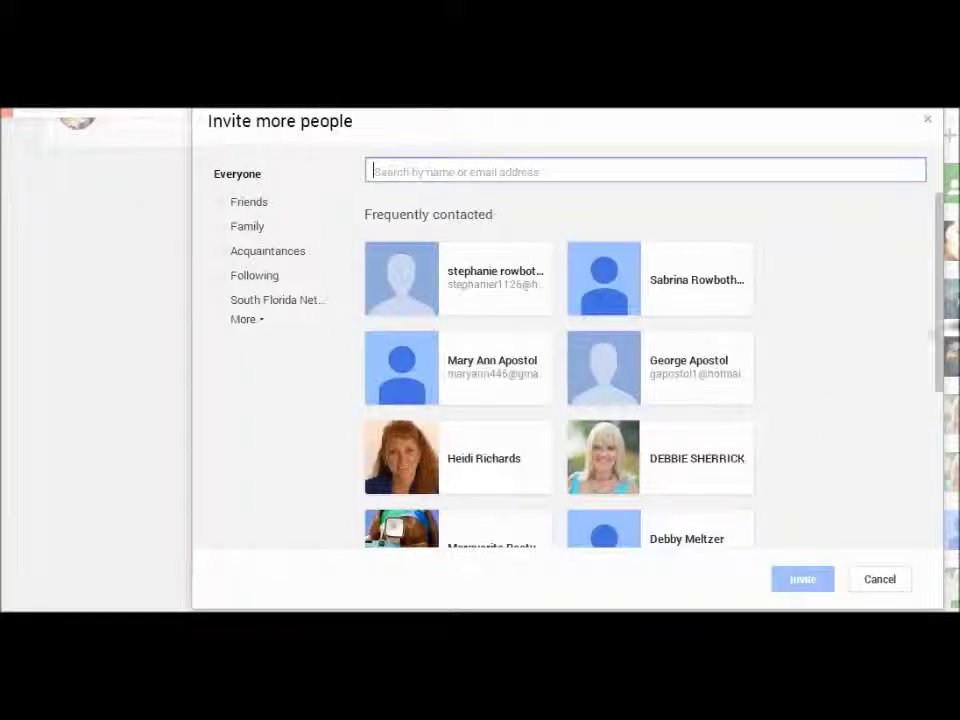
left_click(256, 305)
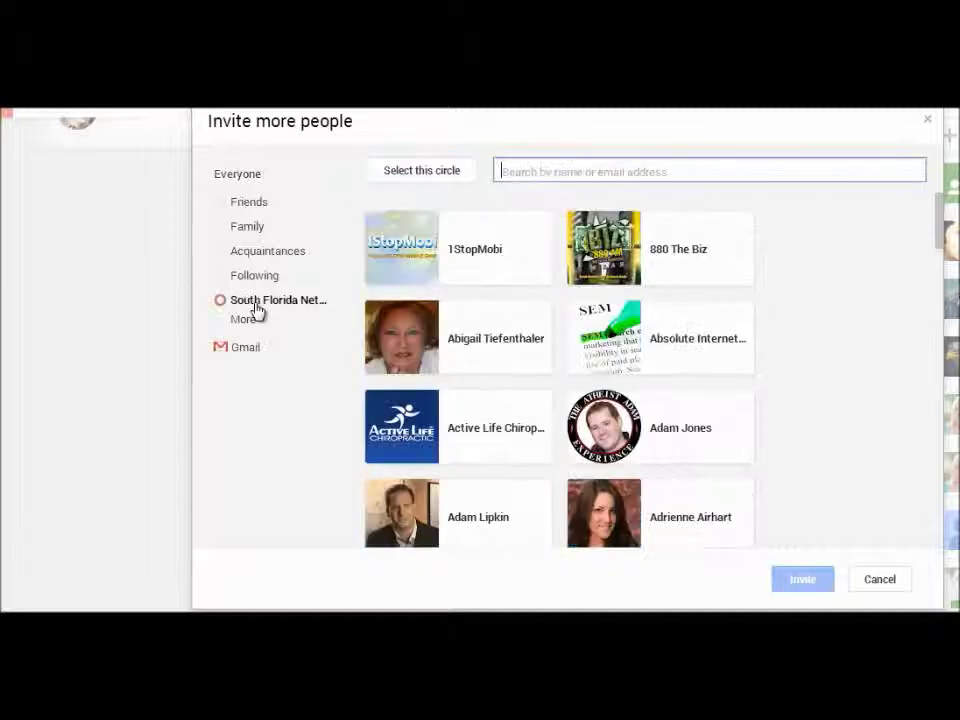
left_click(420, 260)
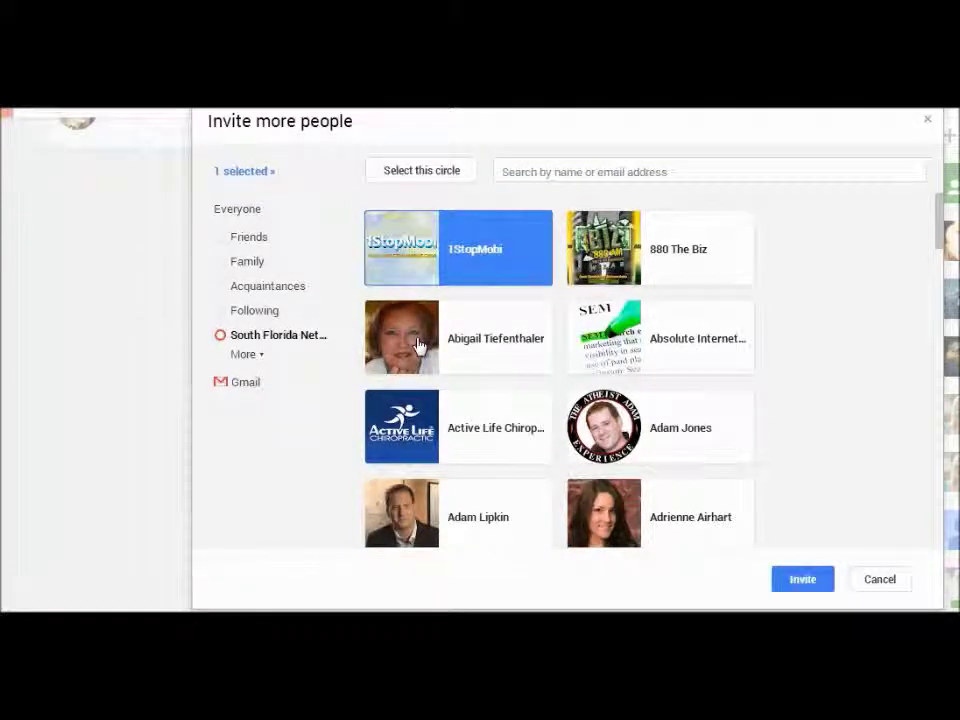
left_click(420, 345)
left_click(654, 261)
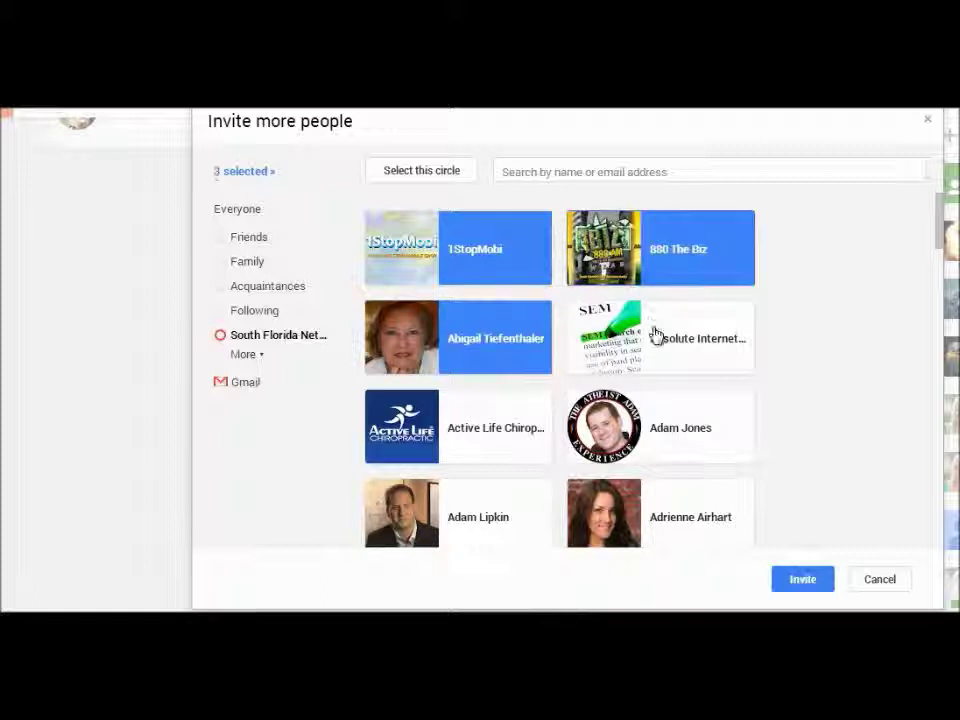
left_click(658, 336)
left_click(690, 414)
left_click(491, 441)
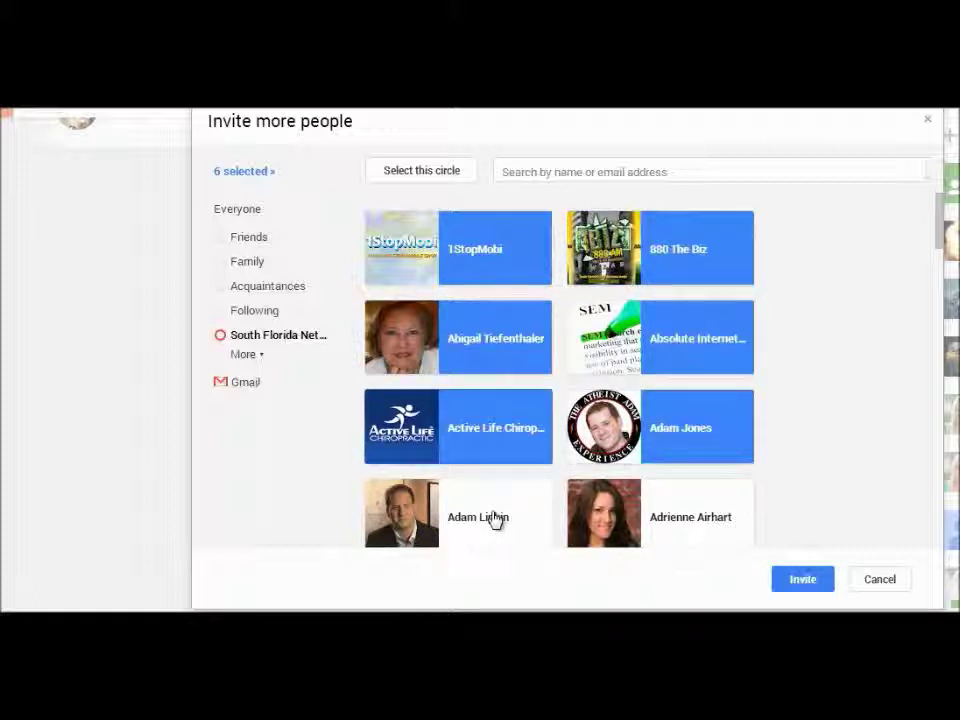
left_click(495, 519)
left_click(692, 538)
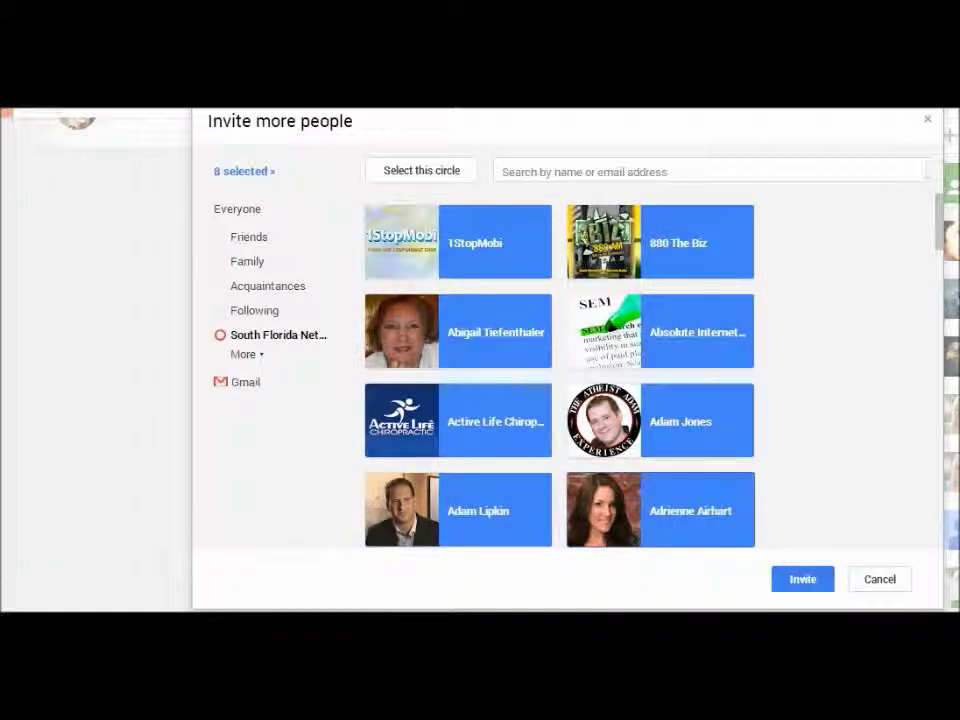
Add the circle's next two contacts, including Affluent Entrepreneurs, to the selection and send the invitations to all ten.
scroll(943, 232, "down", 3)
left_click(712, 495)
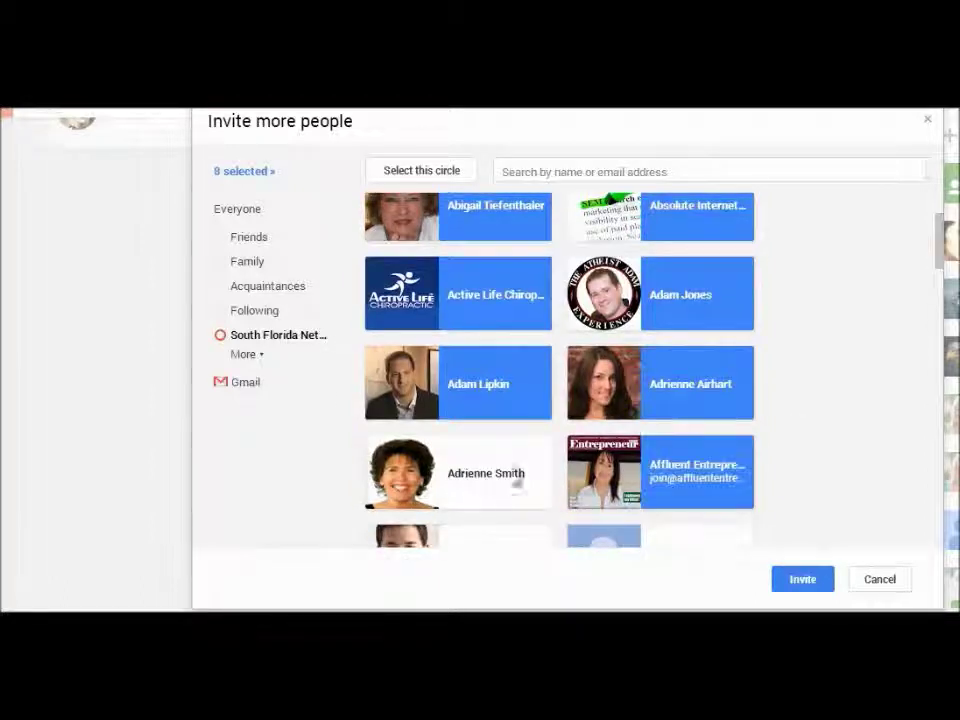
left_click(470, 480)
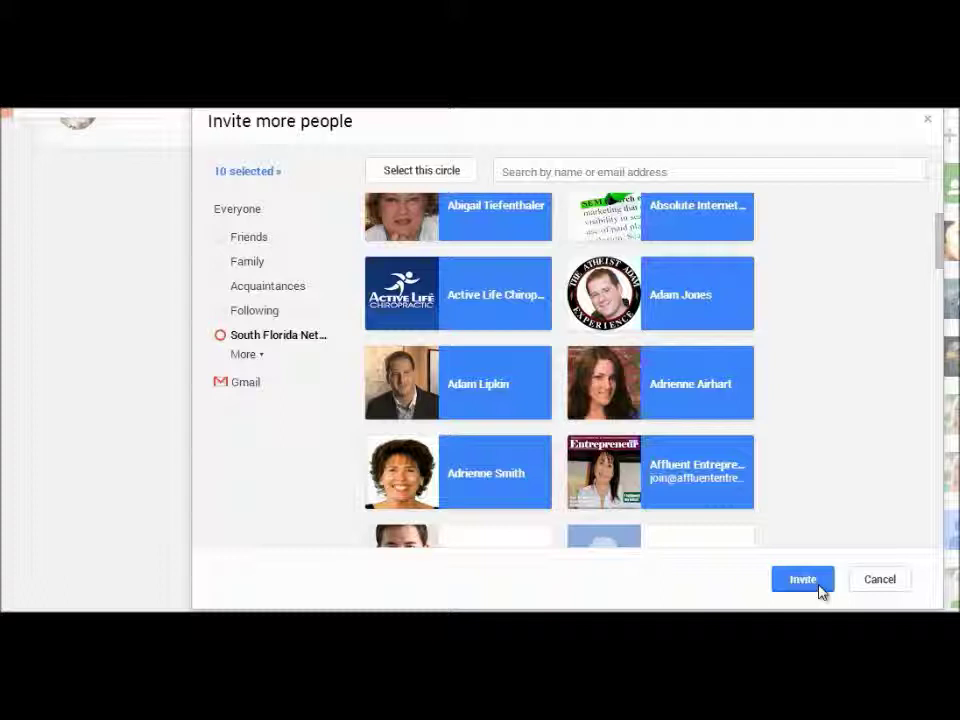
left_click(258, 356)
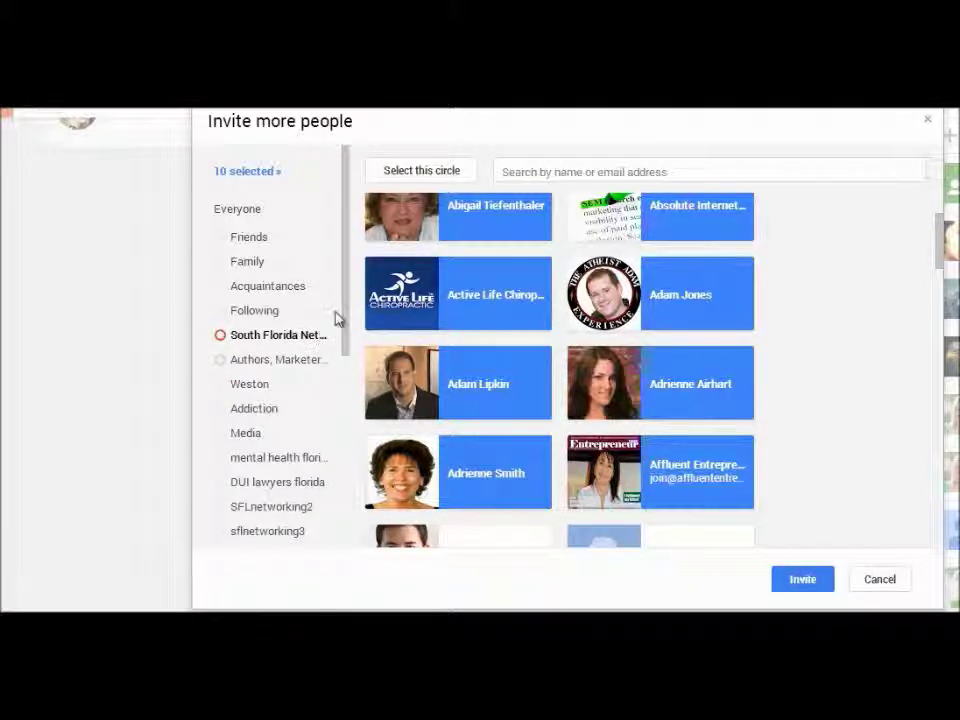
mouse_move(343, 318)
left_mouse_down()
mouse_move(349, 454)
mouse_move(343, 300)
mouse_move(332, 304)
left_mouse_up()
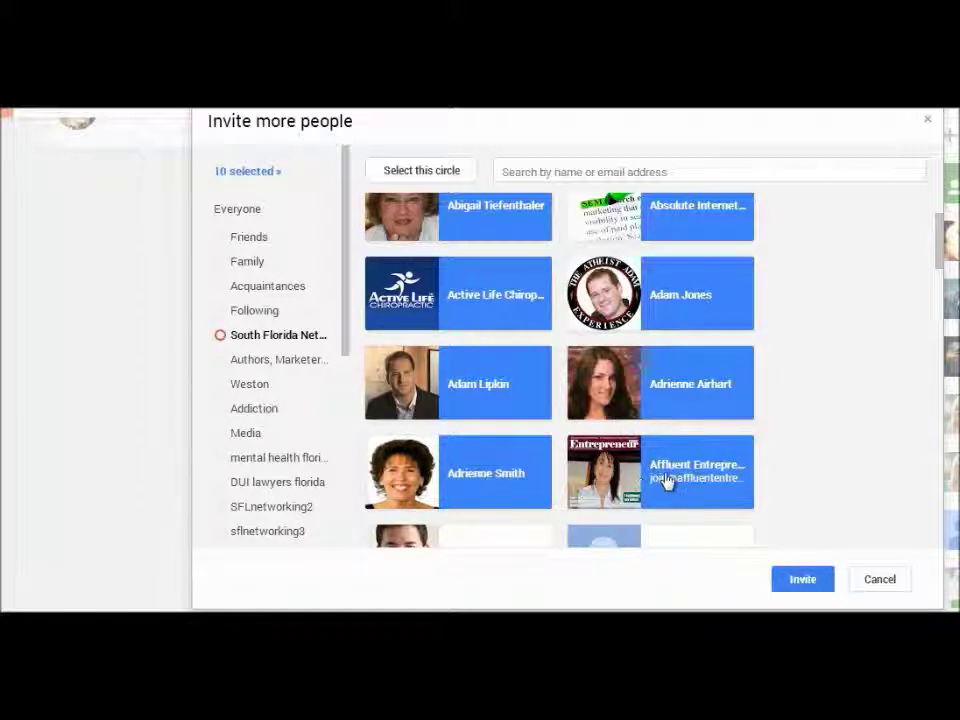
left_click(801, 582)
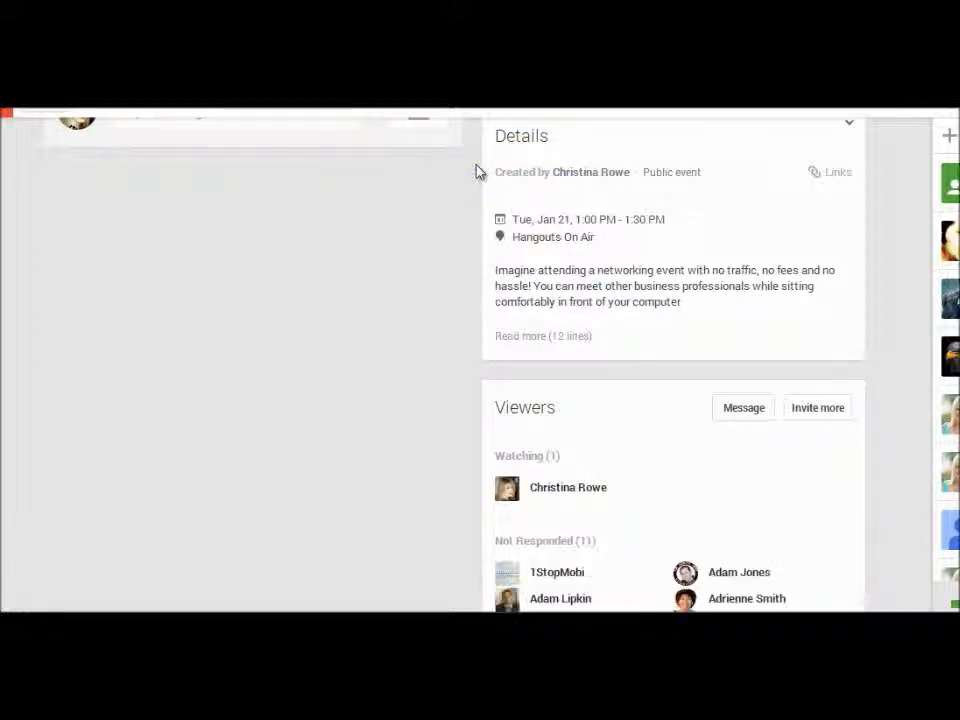
Check the event's list of invited viewers and look at the options for sharing the event without sharing it.
scroll(673, 400, "down", 3)
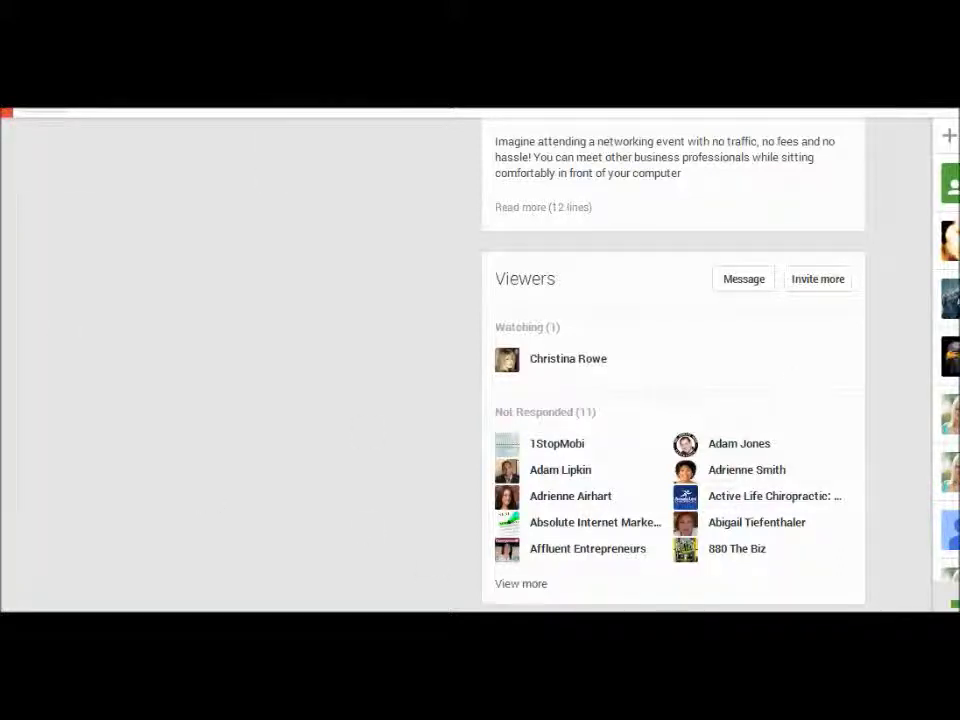
scroll(240, 360, "up", 10)
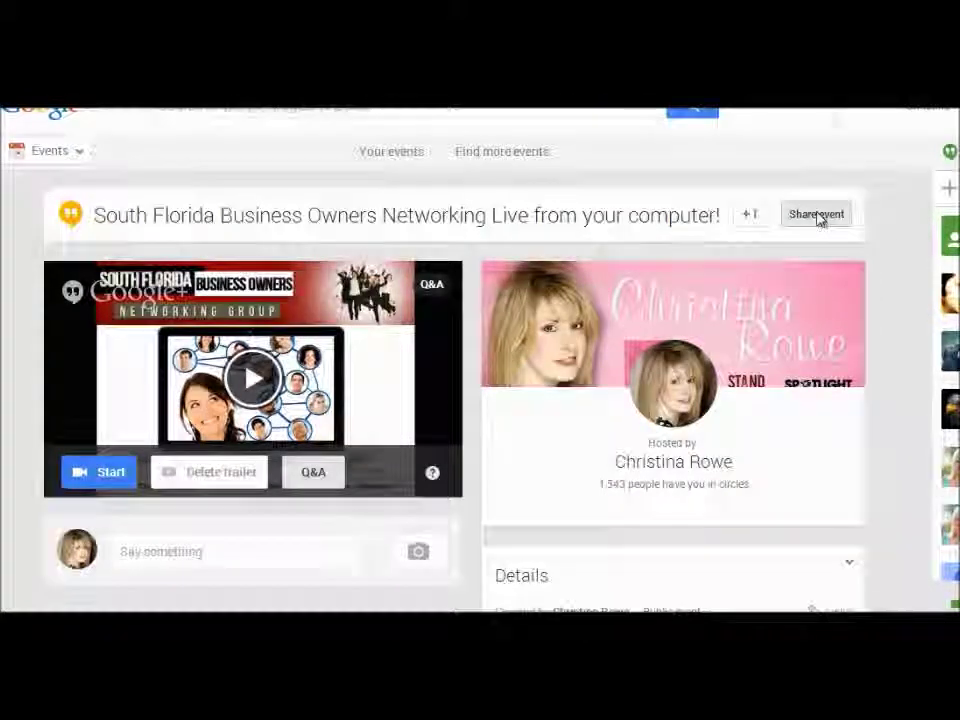
left_click(816, 215)
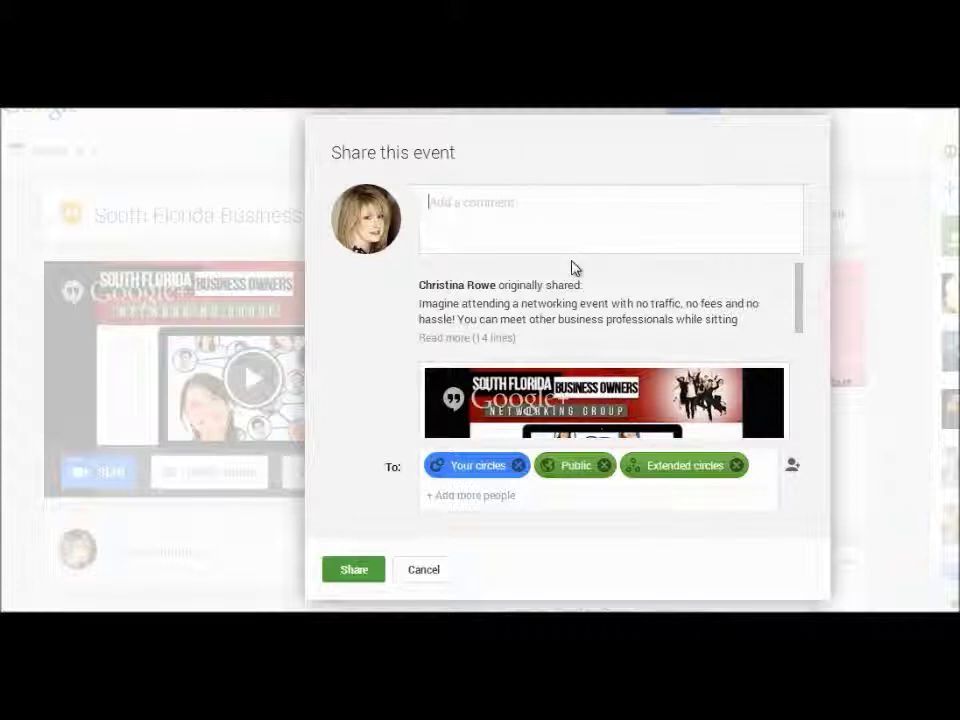
left_click(424, 572)
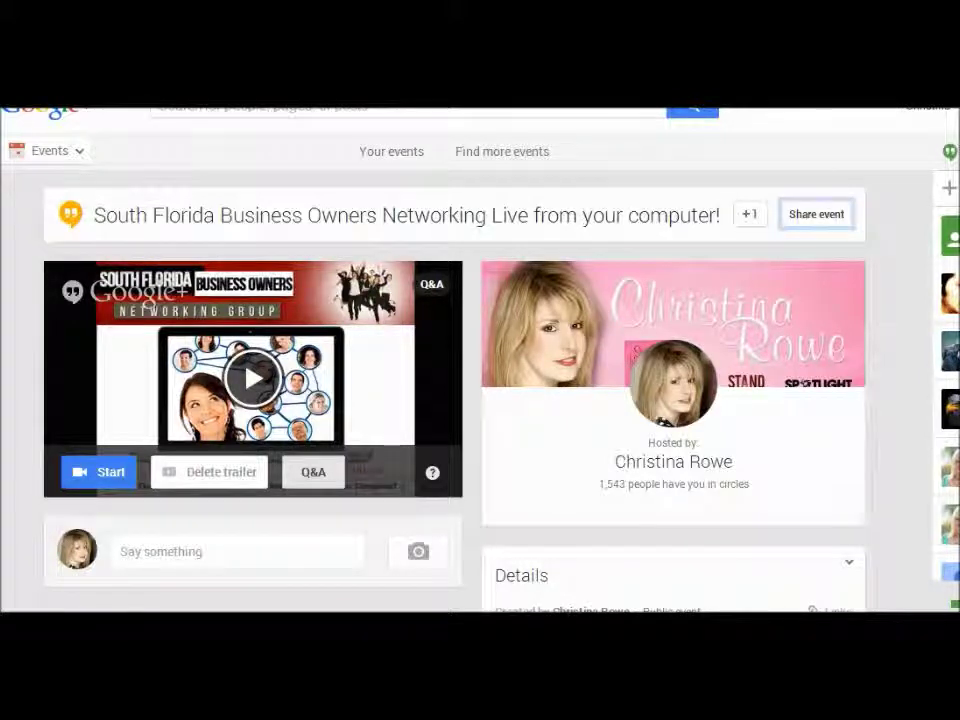
scroll(480, 380, "down", 1)
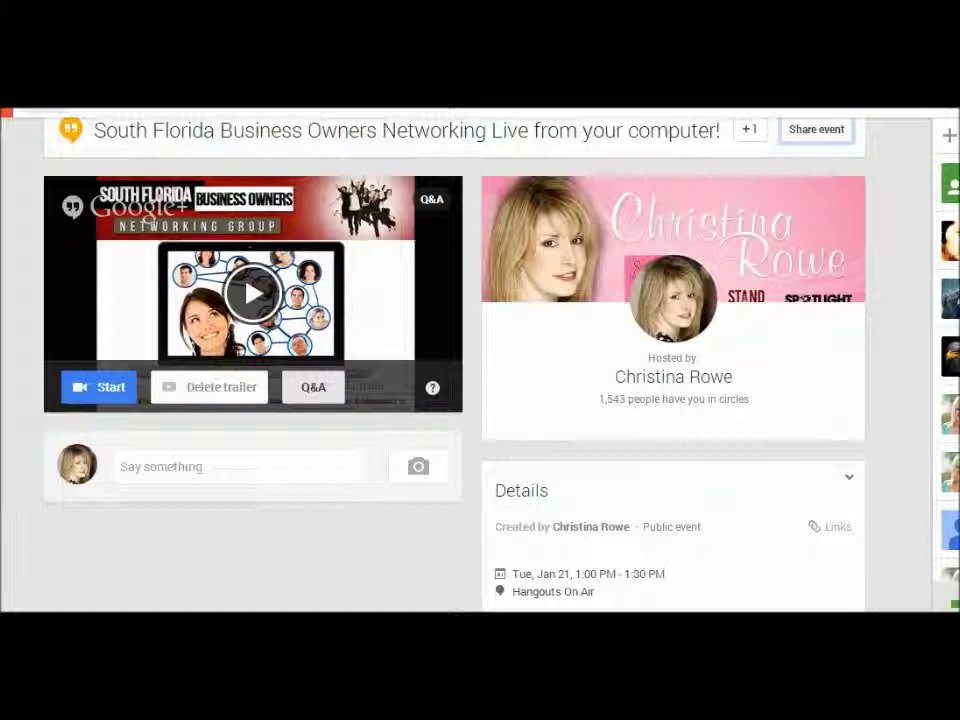
scroll(480, 380, "down", 1)
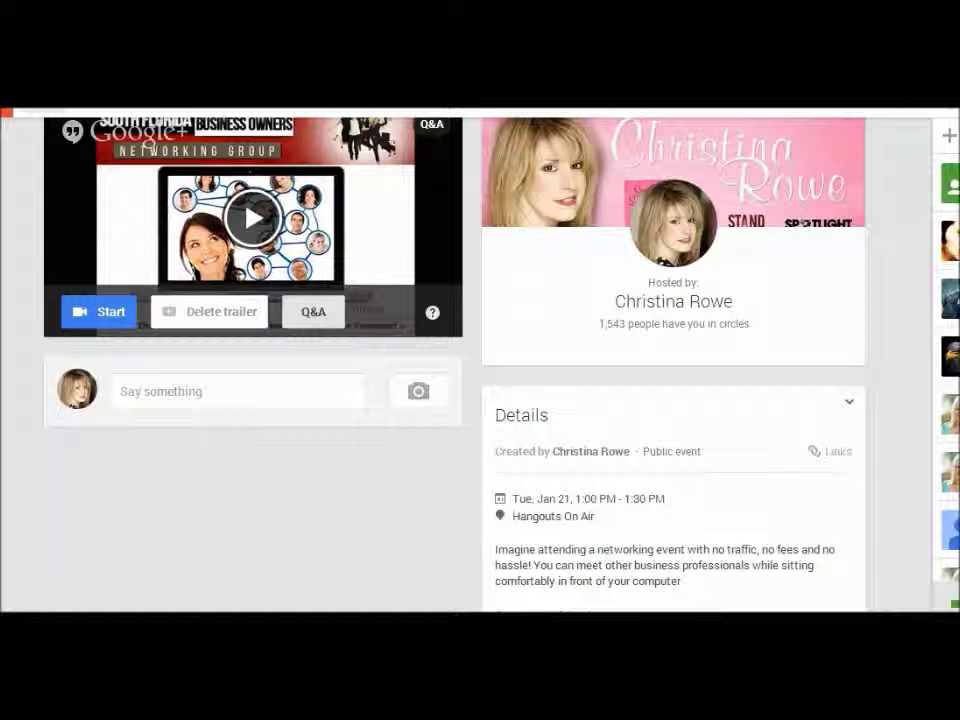
scroll(480, 380, "down", 1)
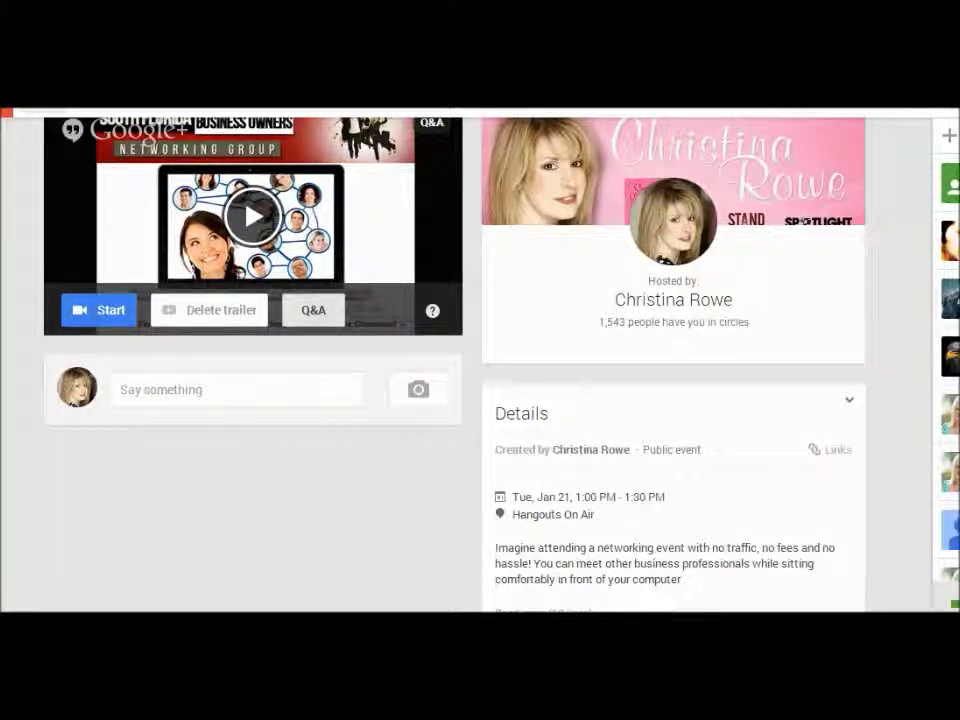